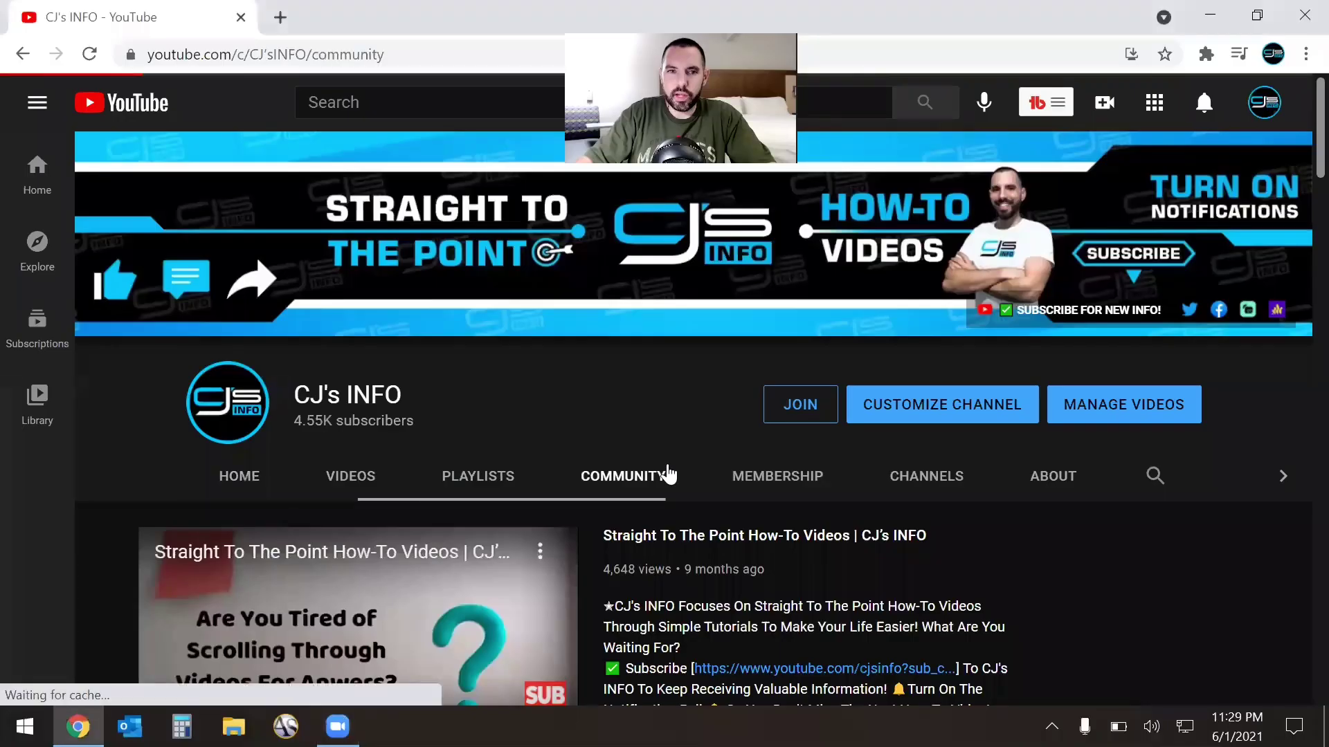
- Switch the CJ's INFO channel page from Community posts to its Home tab with the banner
{"action": "scroll", "coordinate": [708, 454], "scroll_direction": "down", "scroll_amount": 8}
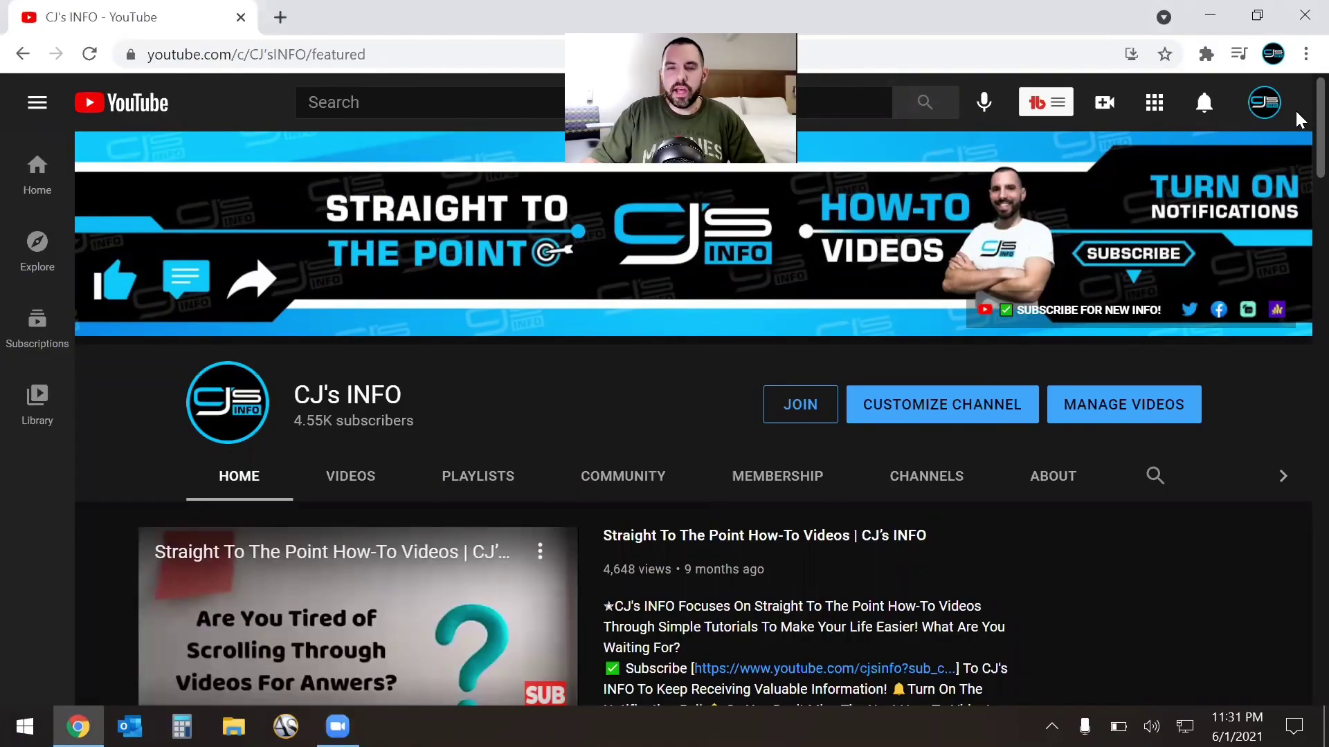
{"action": "mouse_move", "coordinate": [1291, 142]}
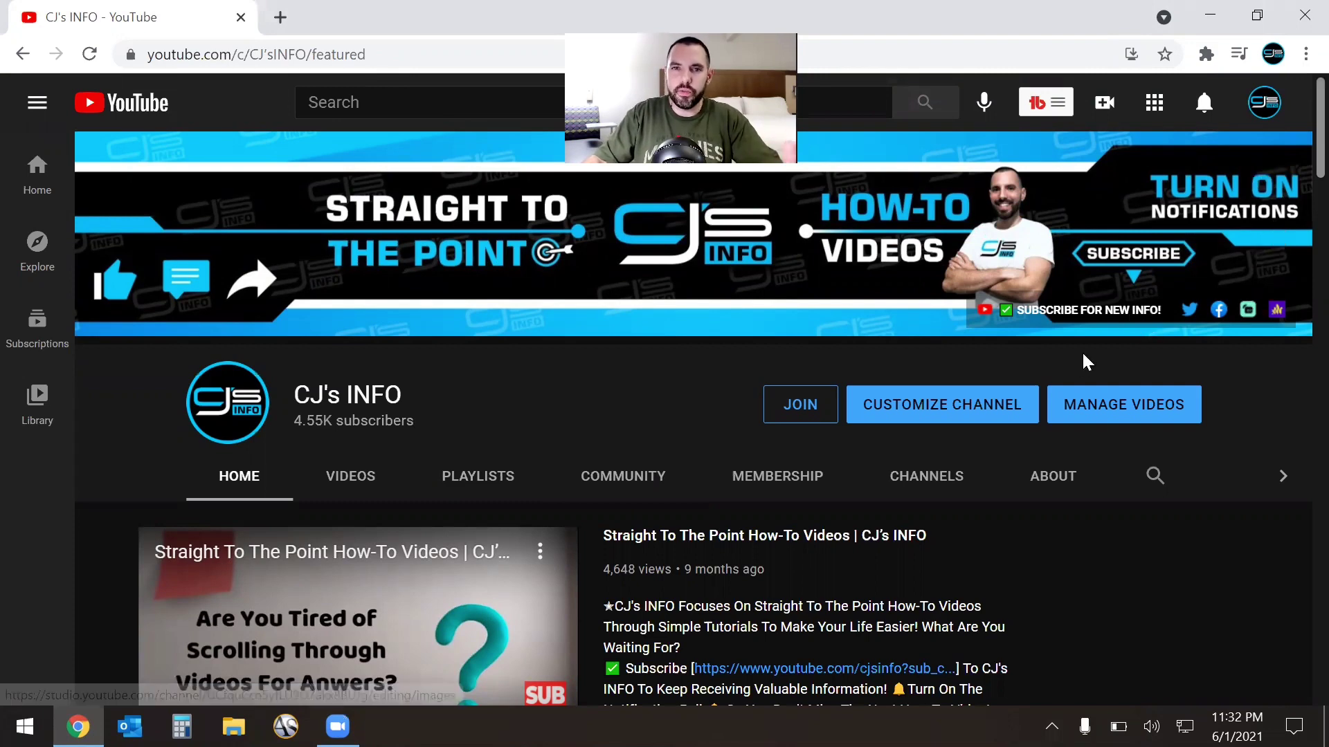
- Go from Customize Channel into YouTube Studio's Copyright page showing the 100% Buy Dogecoin match
{"action": "left_click", "coordinate": [978, 419]}
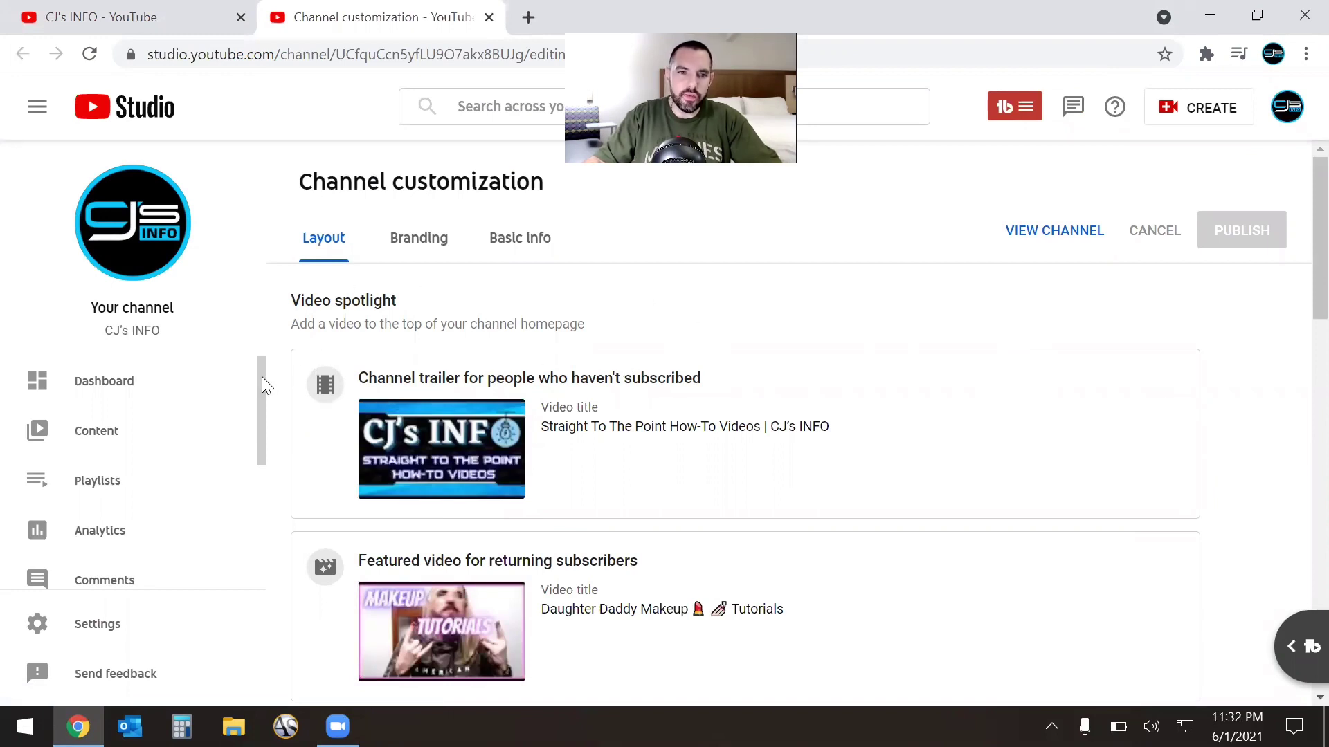
{"action": "scroll", "coordinate": [173, 409], "scroll_direction": "down", "scroll_amount": 1}
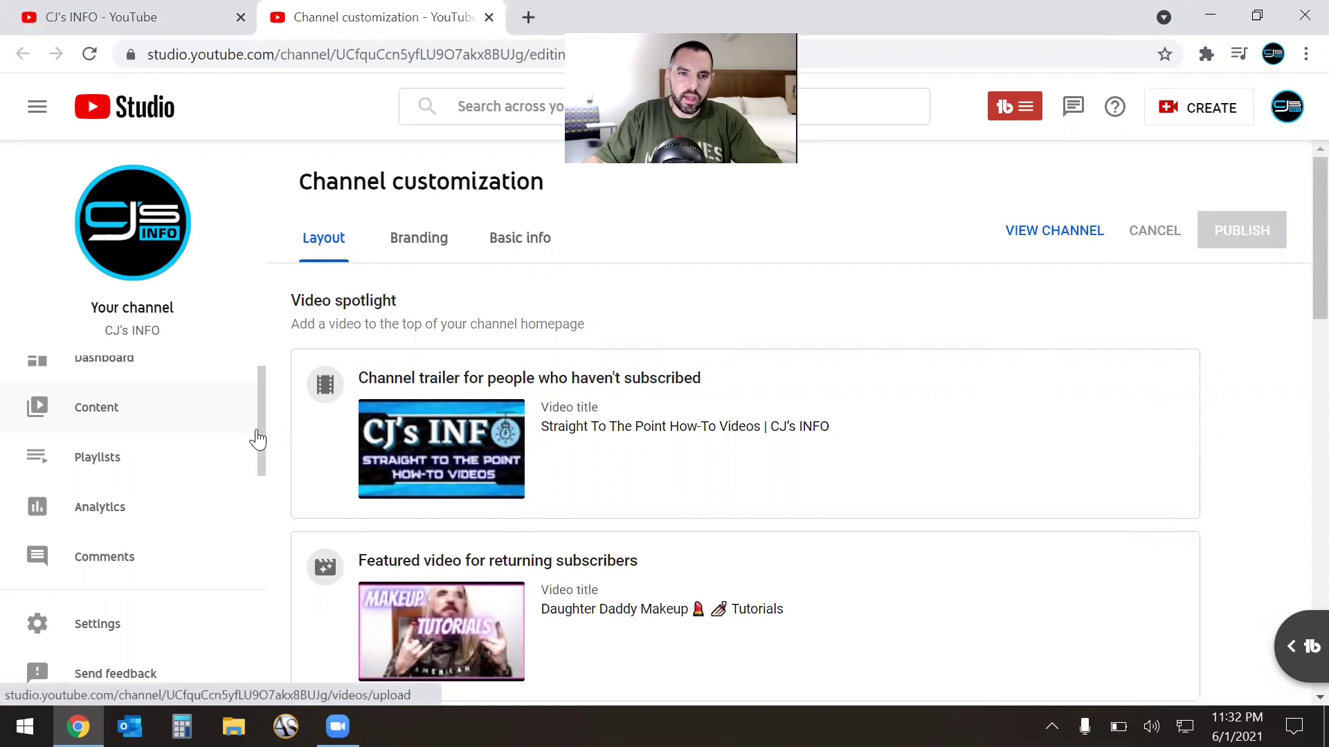
{"action": "scroll", "coordinate": [261, 436], "scroll_direction": "down", "scroll_amount": 3}
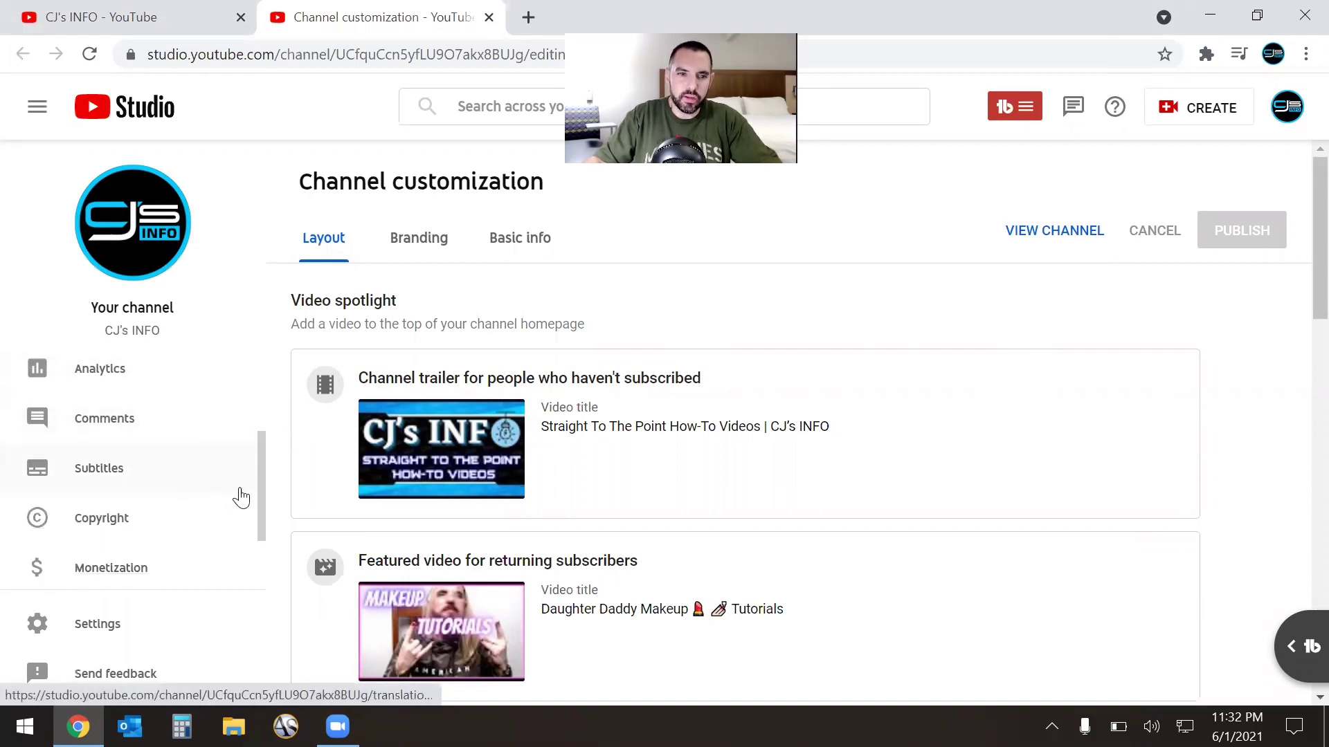
{"action": "left_click_drag", "start_coordinate": [260, 499], "coordinate": [259, 543]}
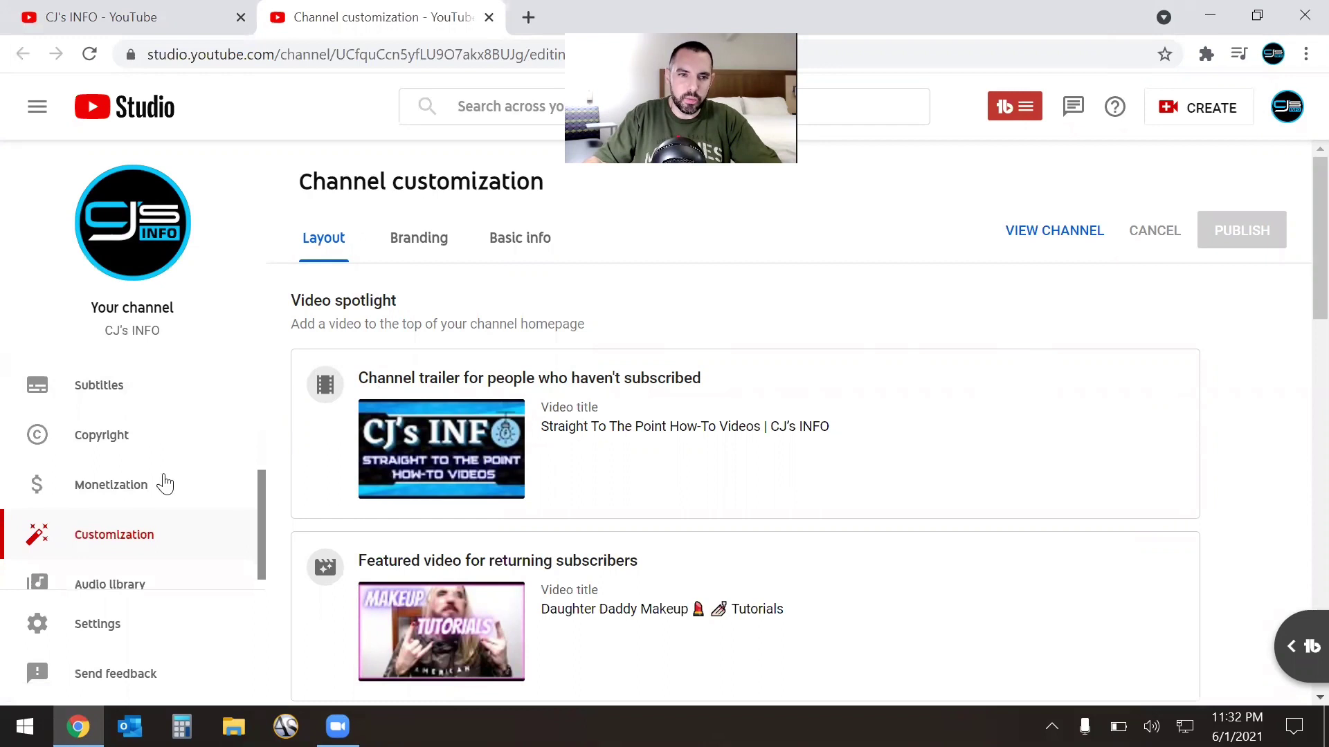
{"action": "left_click", "coordinate": [122, 441]}
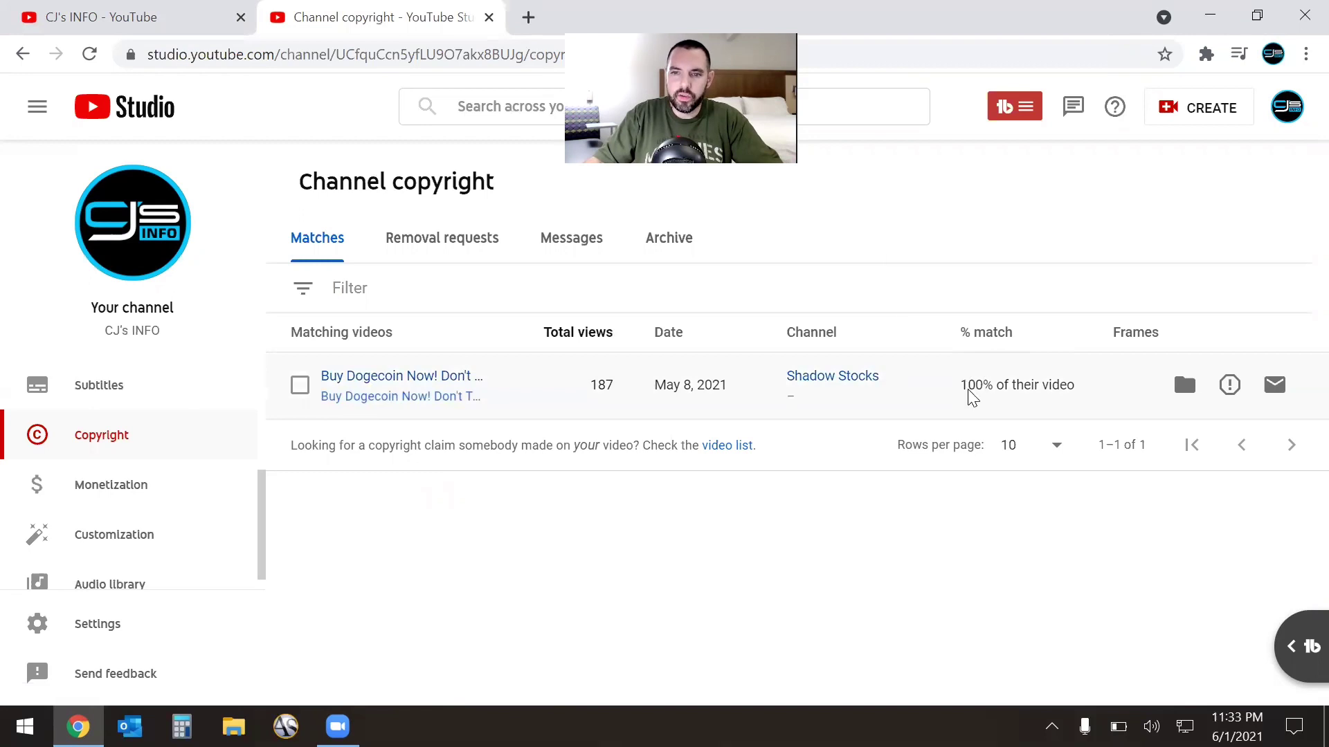
{"action": "left_click_drag", "start_coordinate": [965, 386], "coordinate": [1068, 387]}
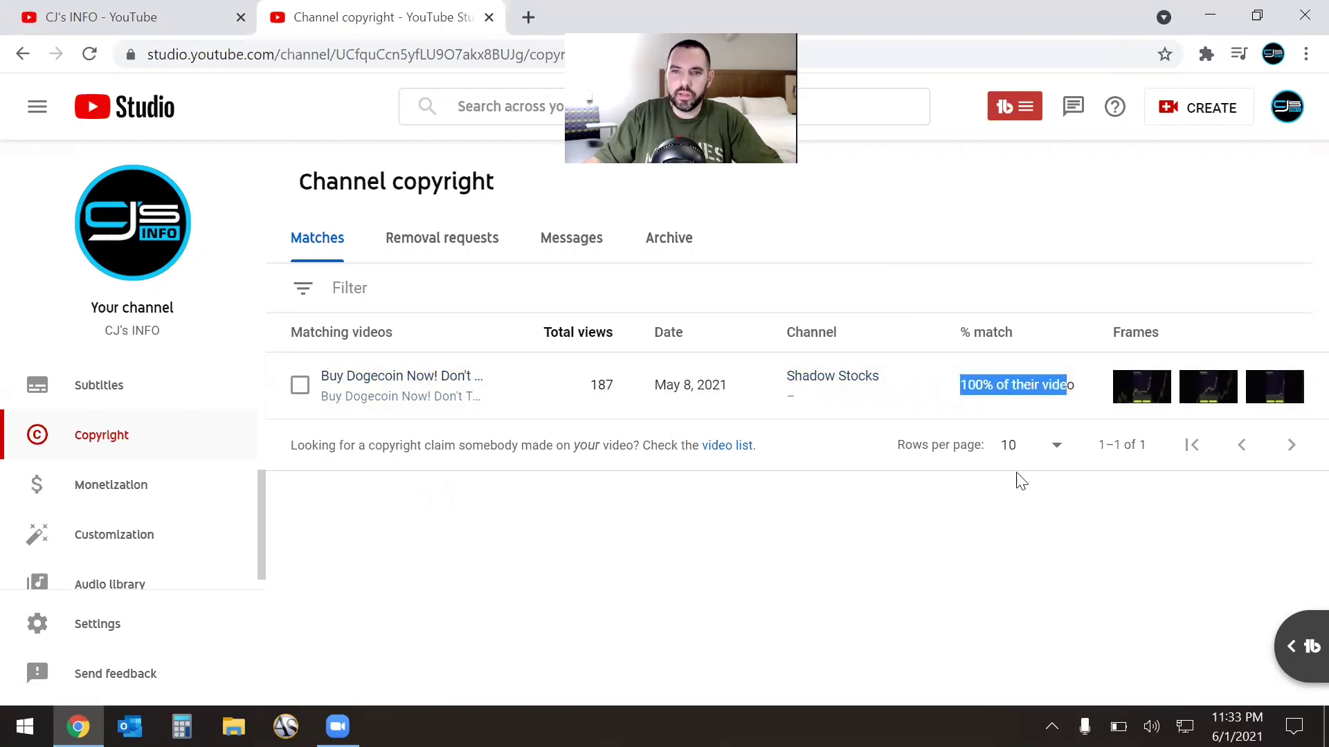
{"action": "left_click_drag", "start_coordinate": [964, 386], "coordinate": [997, 403]}
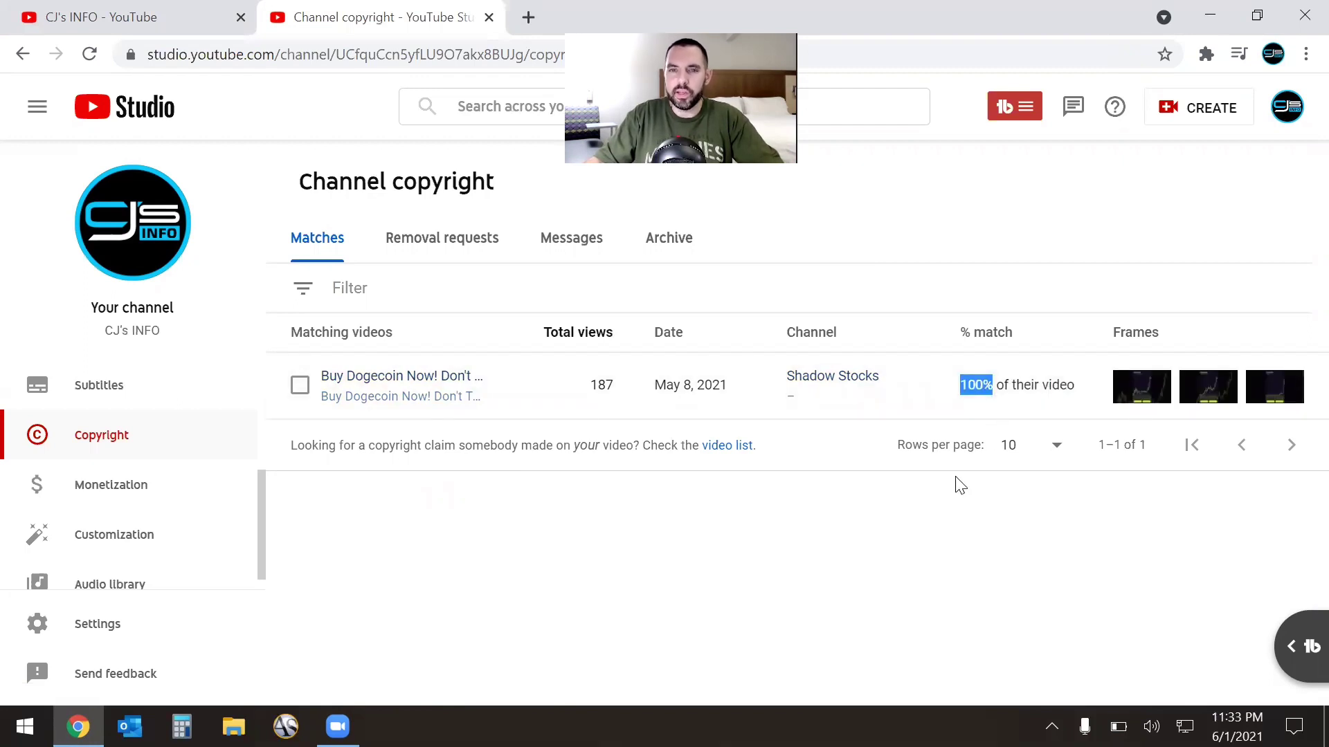
{"action": "left_click", "coordinate": [931, 506]}
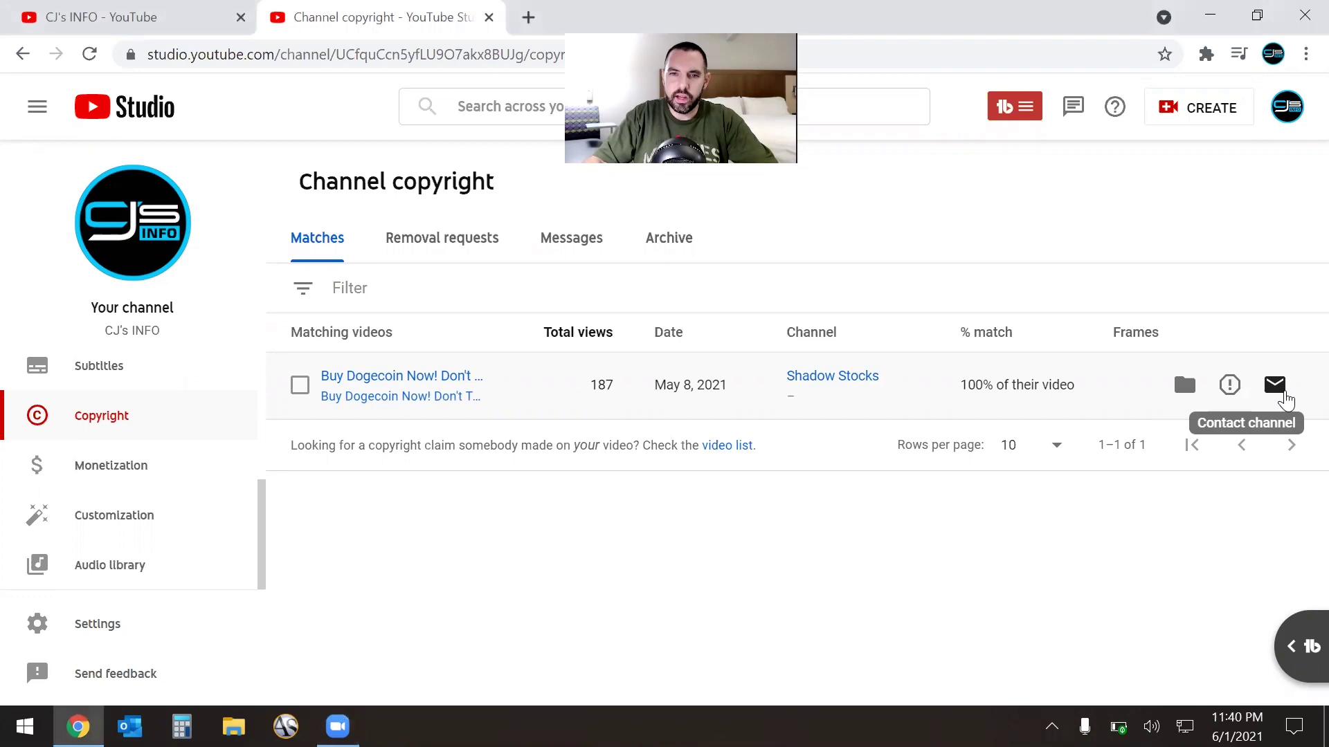
- Open a Contact channel message to Shadow Stocks and read the pre-filled copyright notification
{"action": "left_click", "coordinate": [1283, 398]}
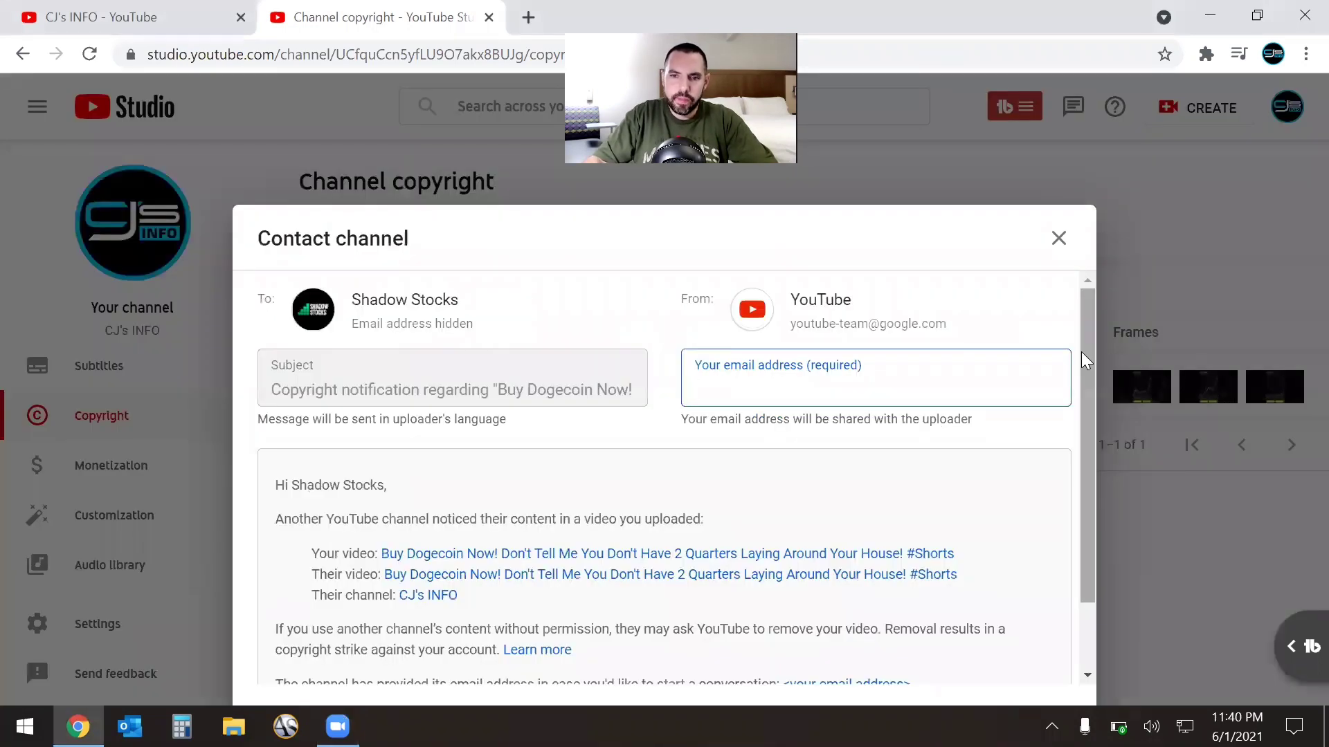
{"action": "scroll", "coordinate": [1090, 374], "scroll_direction": "down", "scroll_amount": 1}
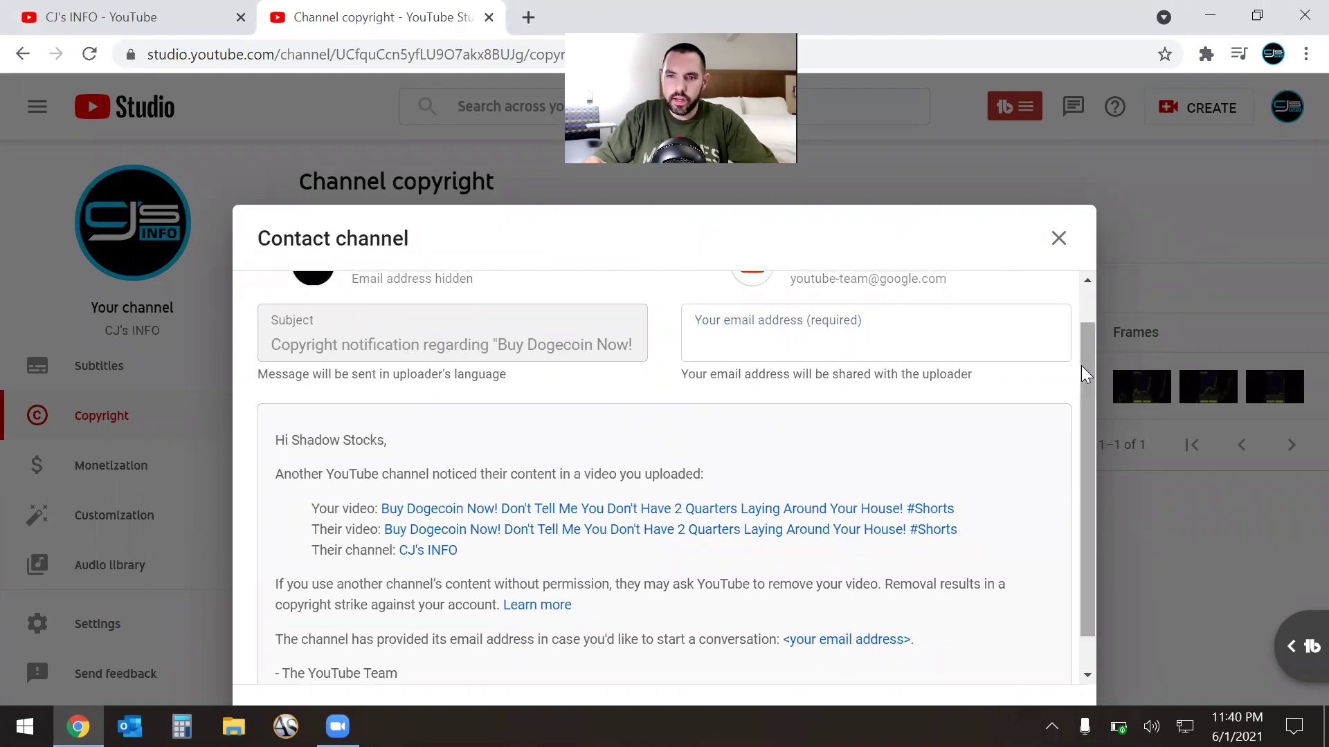
{"action": "scroll", "coordinate": [1059, 357], "scroll_direction": "up", "scroll_amount": 1}
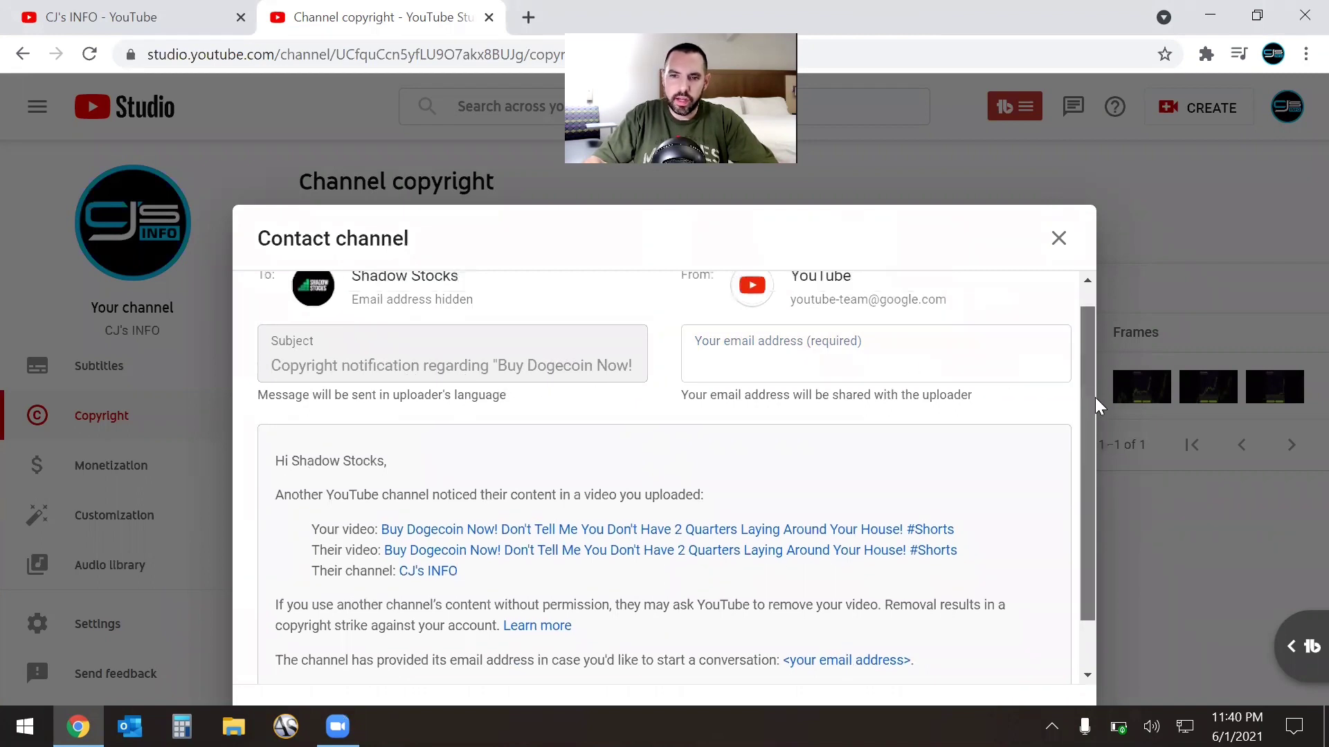
{"action": "scroll", "coordinate": [899, 415], "scroll_direction": "down", "scroll_amount": 2}
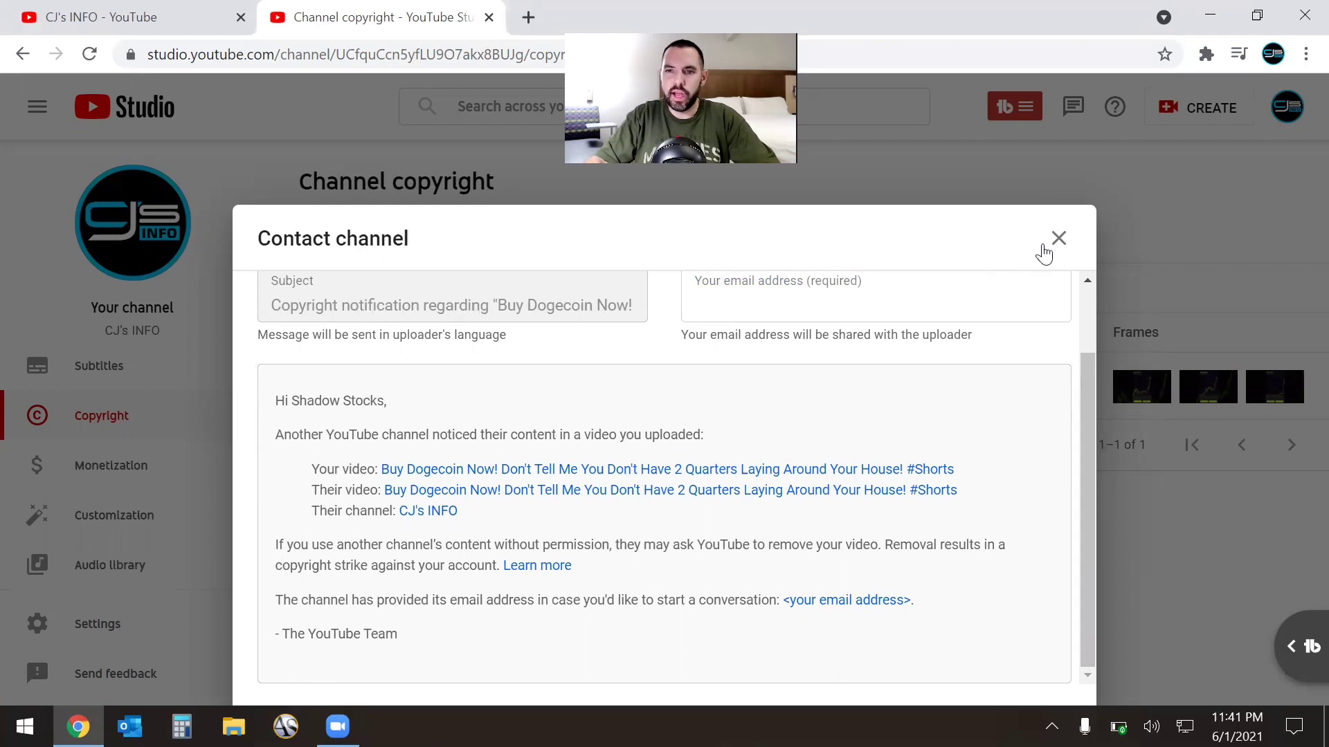
- Close the contact message unsent and start a removal request for the Buy Dogecoin match
{"action": "left_click", "coordinate": [1057, 238]}
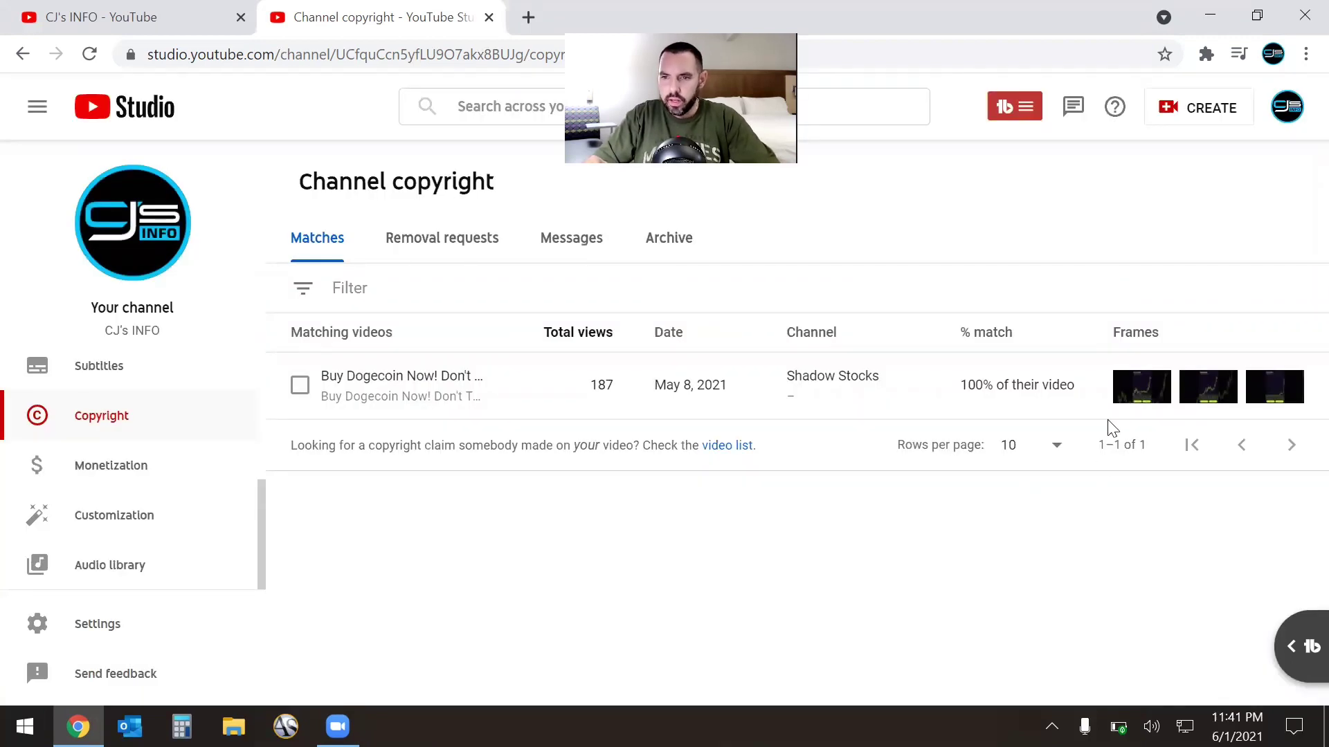
{"action": "mouse_move", "coordinate": [1116, 402]}
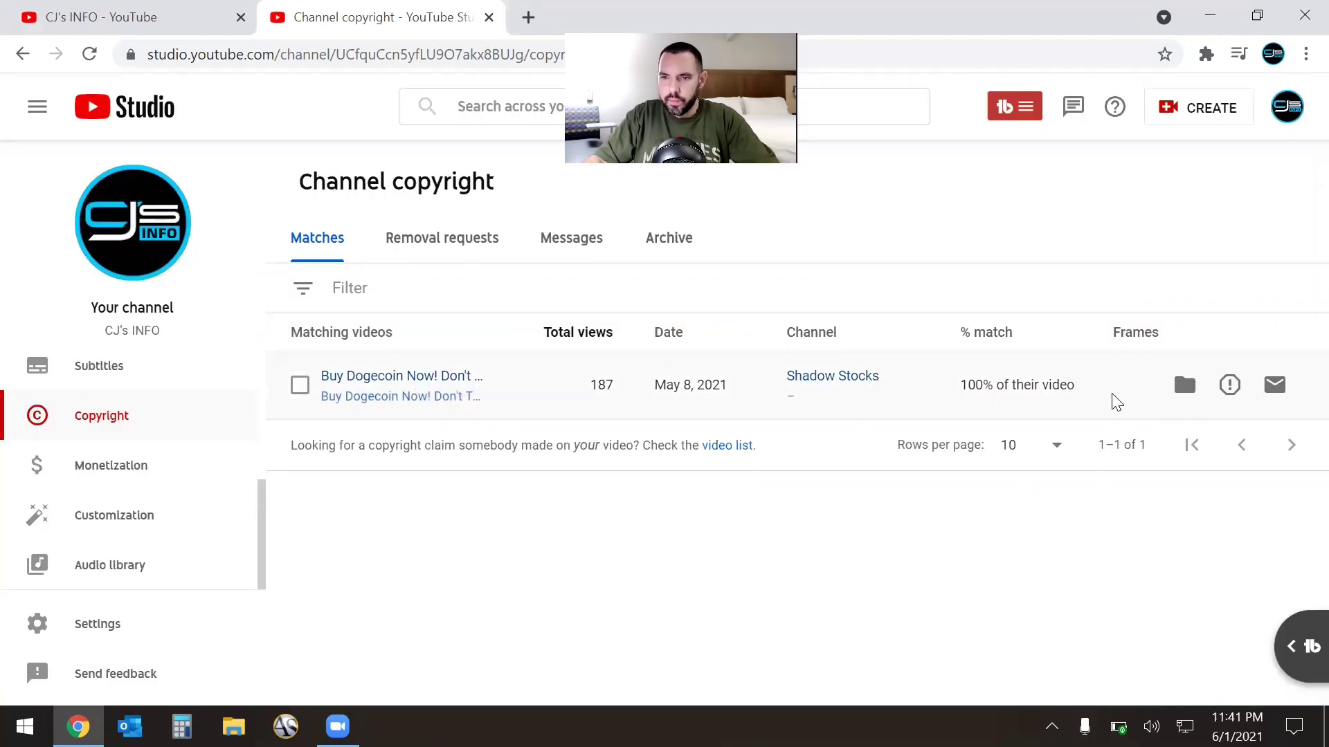
{"action": "left_click", "coordinate": [1234, 392]}
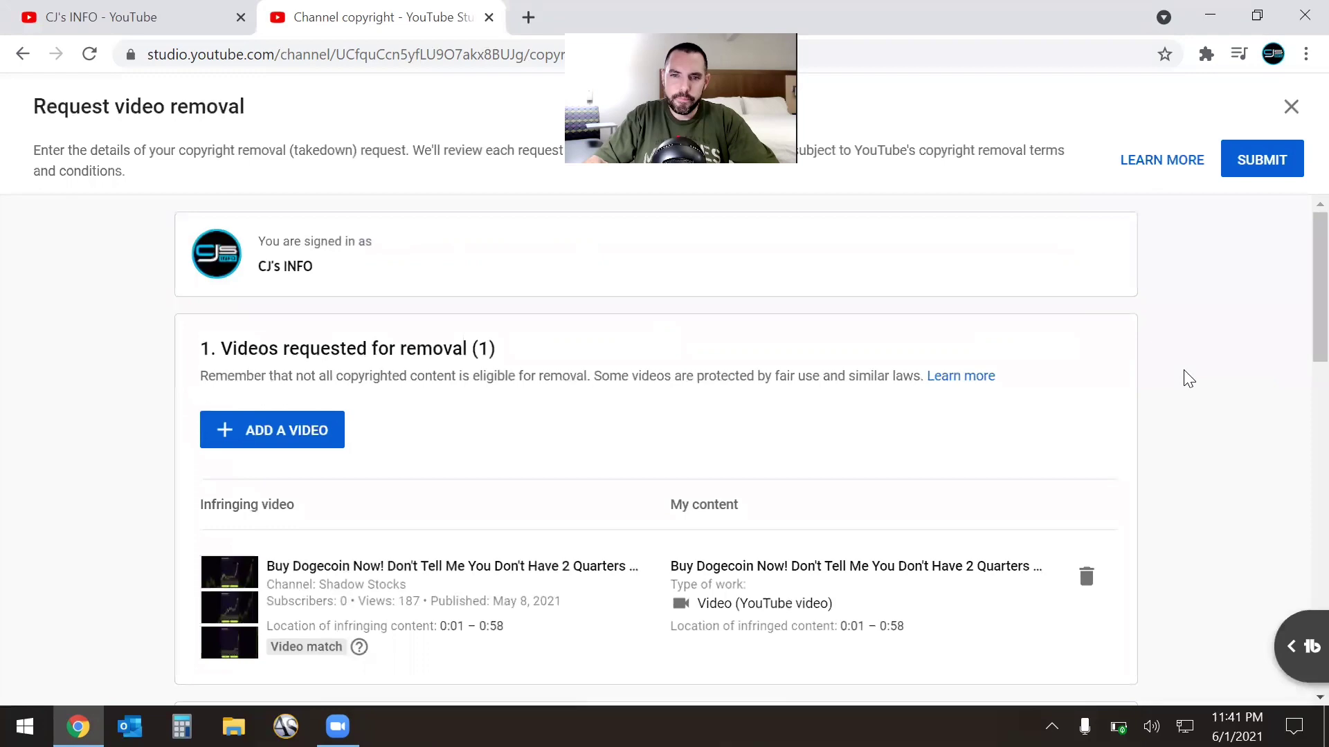
- Review the removal form's 0:01–0:58 infringing content and clear the highlighted fair use text
{"action": "scroll", "coordinate": [1298, 297], "scroll_direction": "down", "scroll_amount": 2}
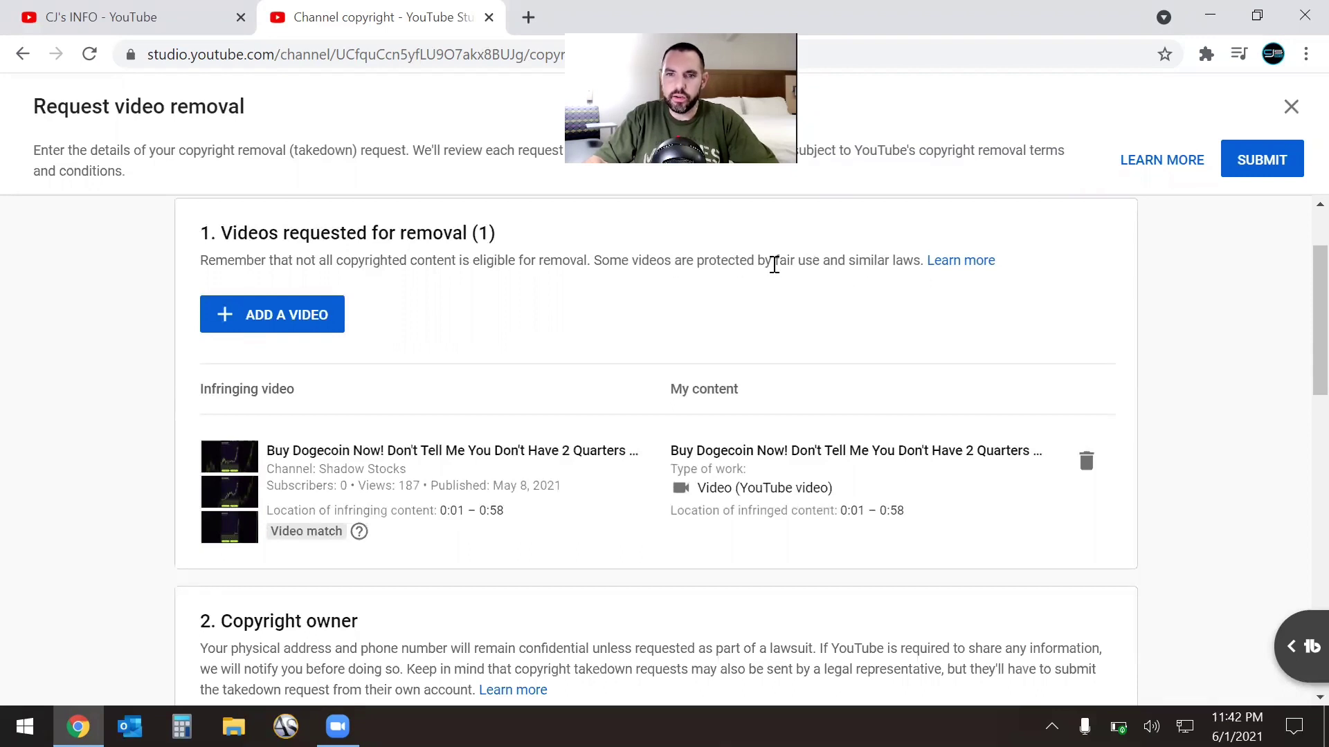
{"action": "left_click_drag", "start_coordinate": [774, 265], "coordinate": [908, 260]}
{"action": "left_click", "coordinate": [1281, 326]}
{"action": "scroll", "coordinate": [1281, 326], "scroll_direction": "down", "scroll_amount": 1}
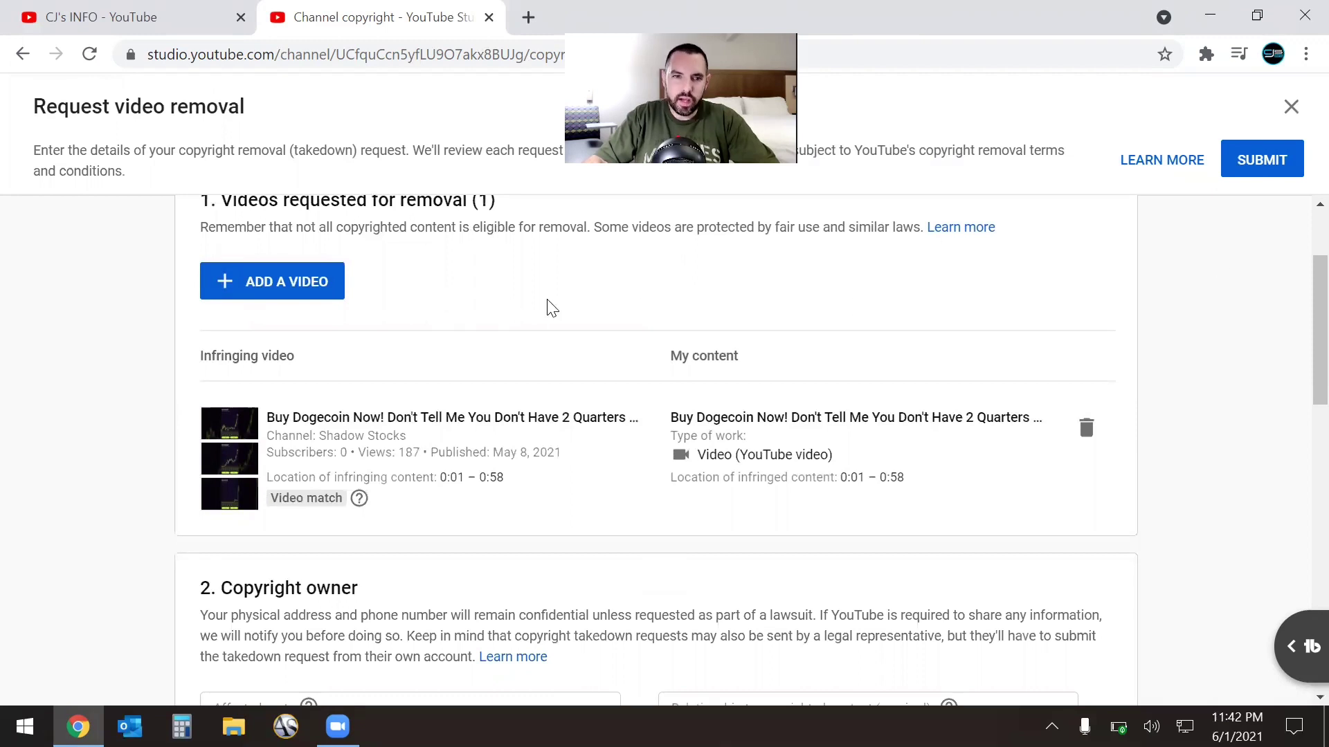
{"action": "scroll", "coordinate": [1298, 354], "scroll_direction": "up", "scroll_amount": 1}
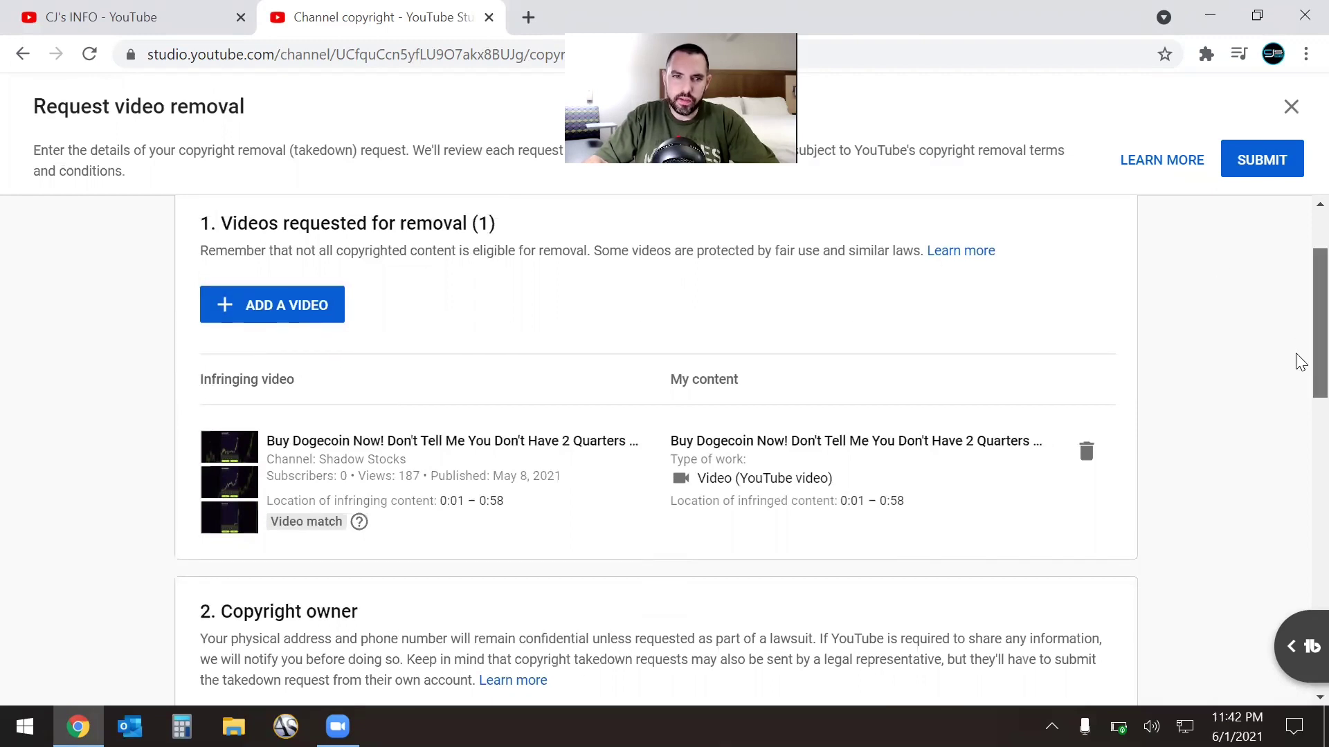
{"action": "scroll", "coordinate": [1300, 361], "scroll_direction": "down", "scroll_amount": 2}
- In the Copyright owner section, choose Myself as the affected party
{"action": "scroll", "coordinate": [1300, 402], "scroll_direction": "down", "scroll_amount": 3}
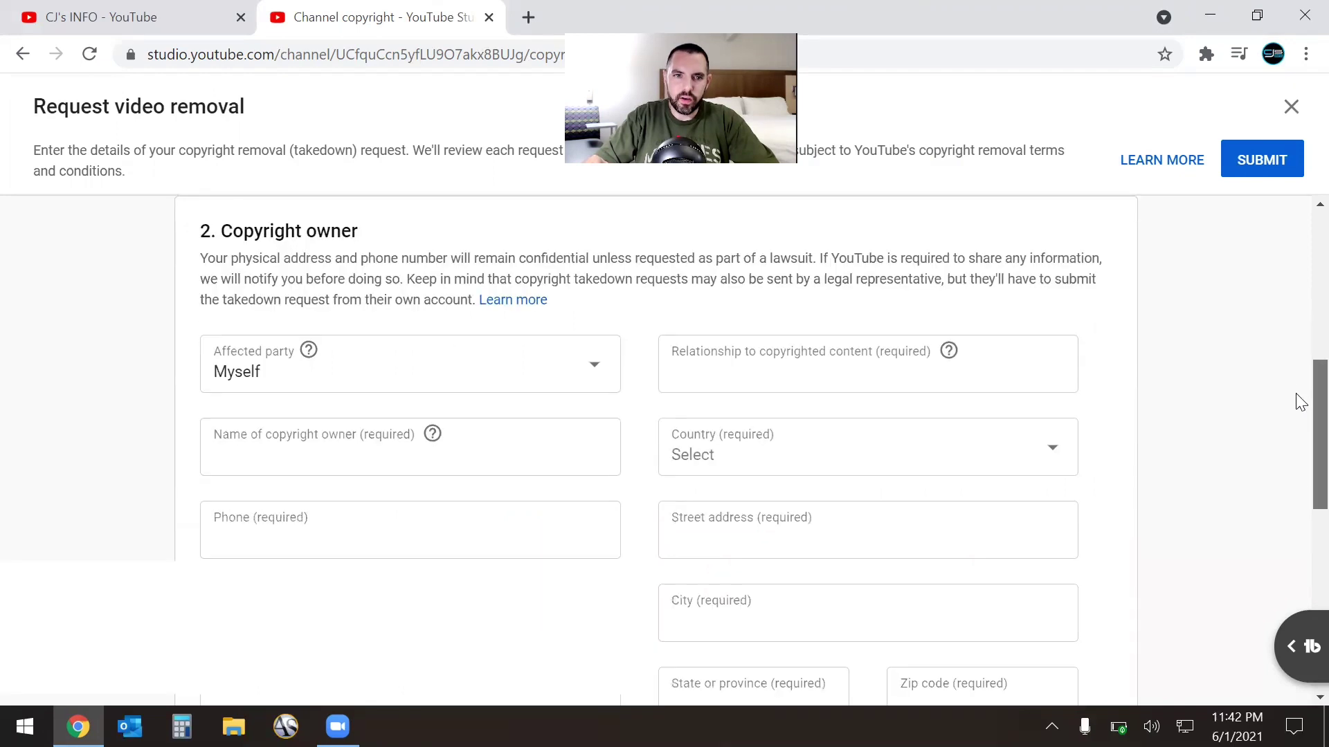
{"action": "scroll", "coordinate": [1298, 401], "scroll_direction": "down", "scroll_amount": 1}
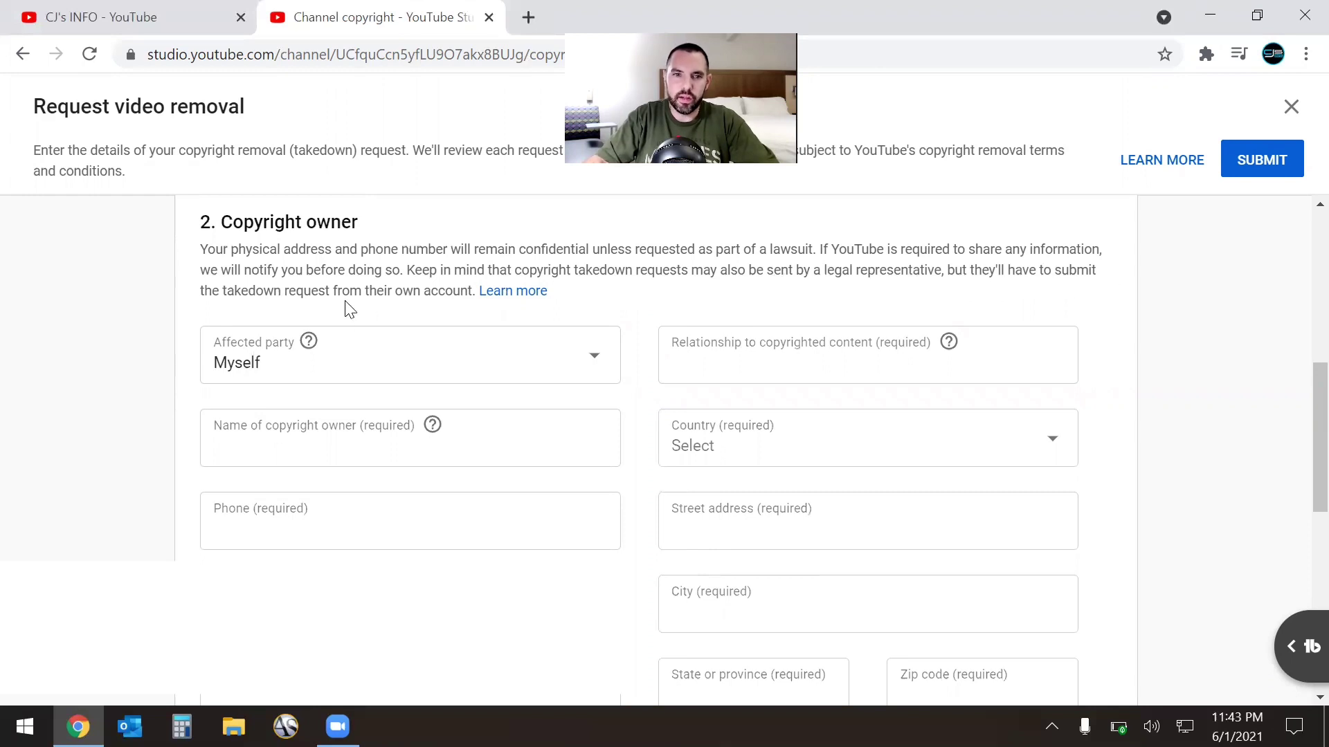
{"action": "scroll", "coordinate": [1299, 414], "scroll_direction": "down", "scroll_amount": 1}
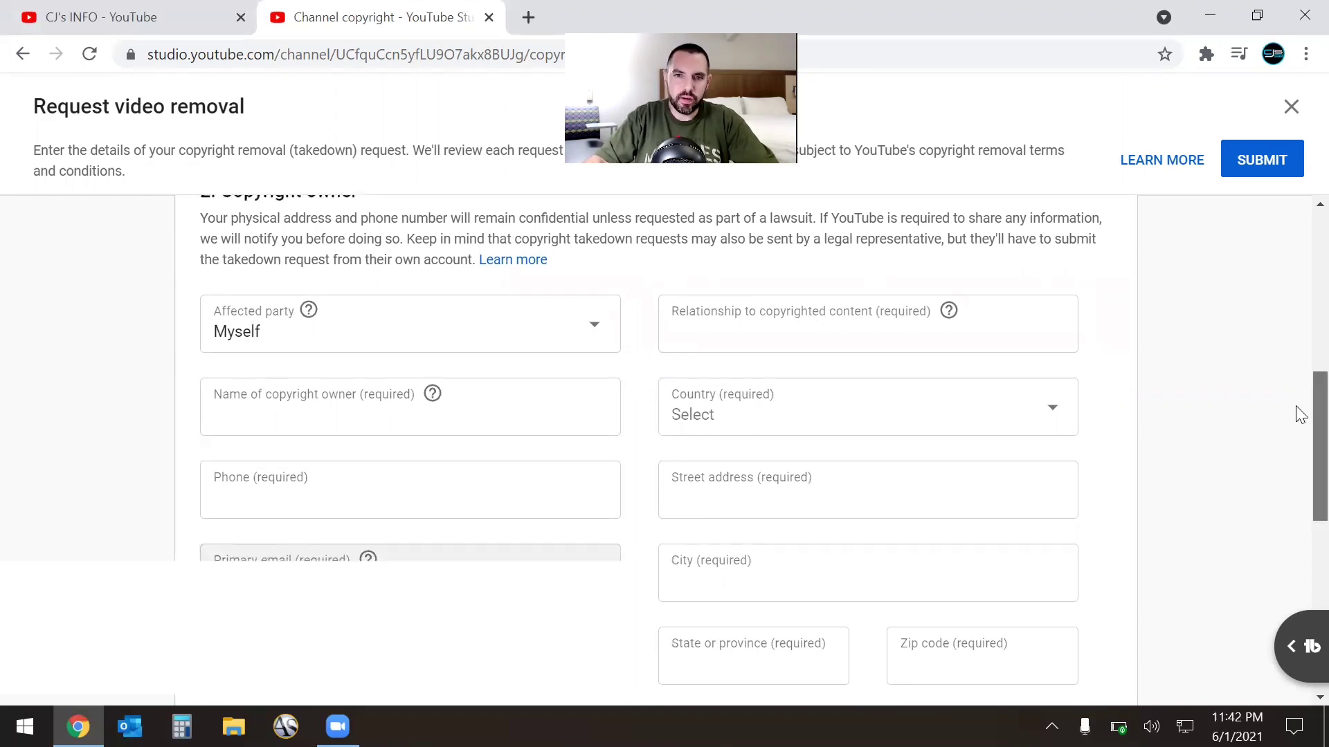
{"action": "left_click", "coordinate": [477, 339]}
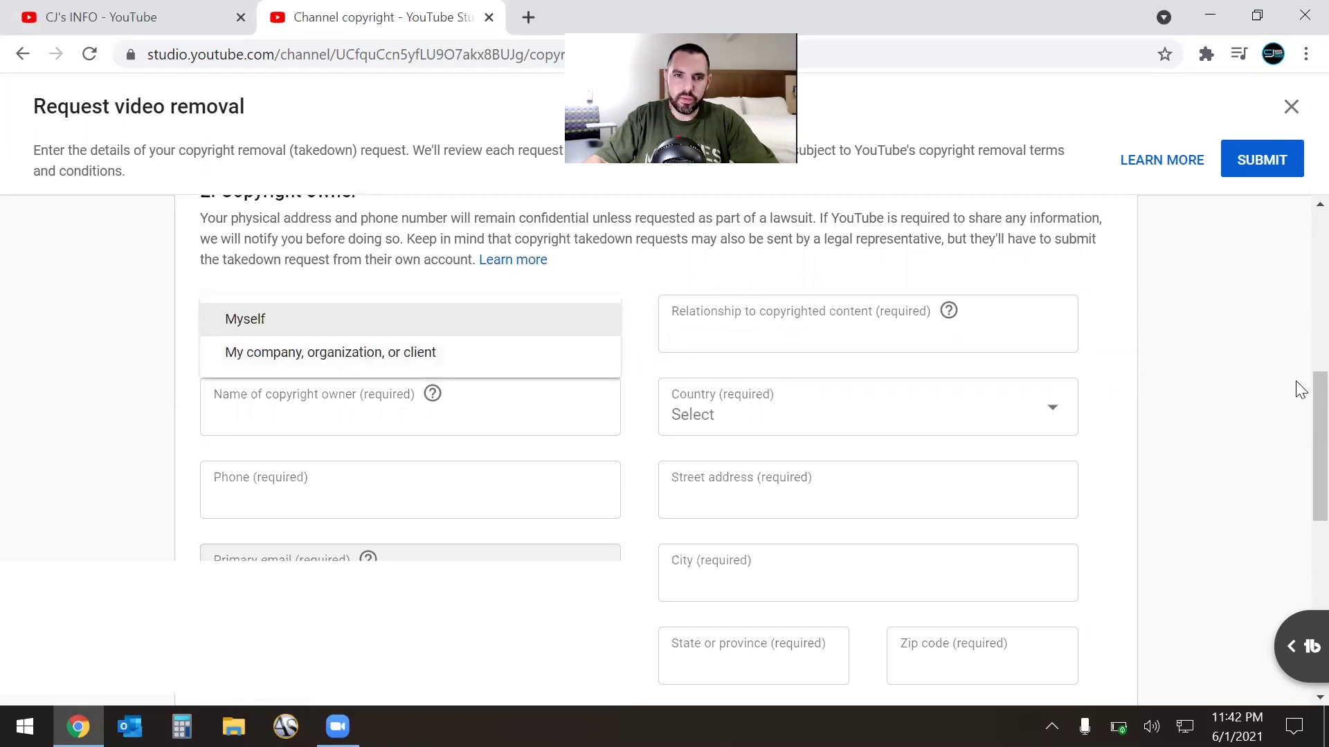
{"action": "scroll", "coordinate": [1299, 390], "scroll_direction": "down", "scroll_amount": 3}
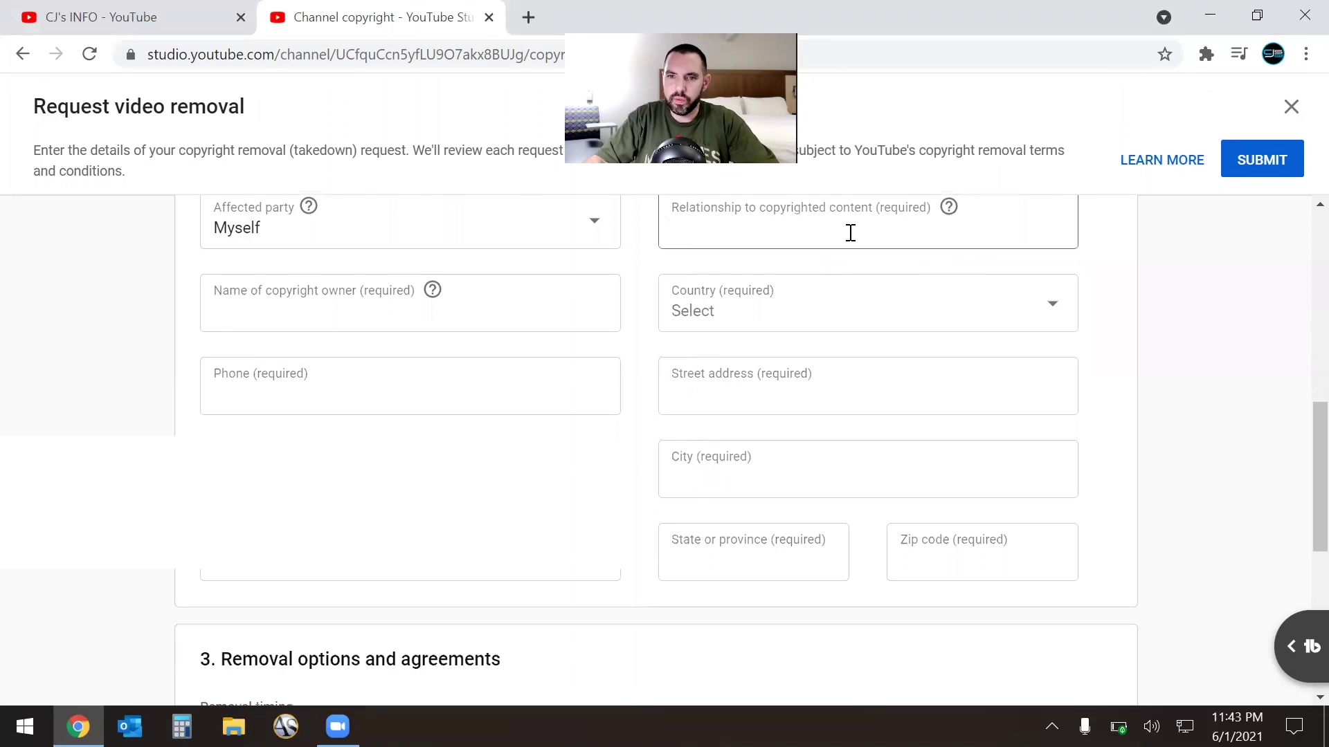
- Set the relationship to Self and the country to United States
{"action": "left_click", "coordinate": [886, 231]}
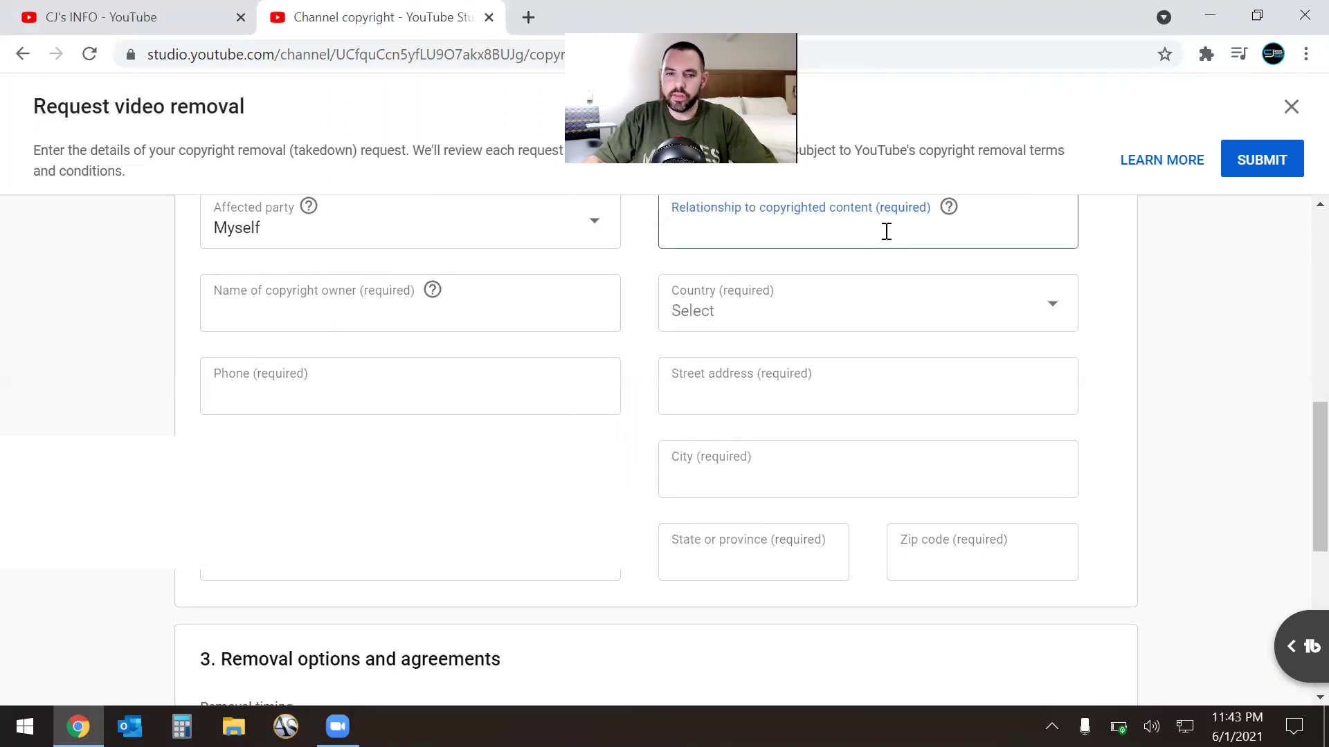
{"action": "type", "text": "Self"}
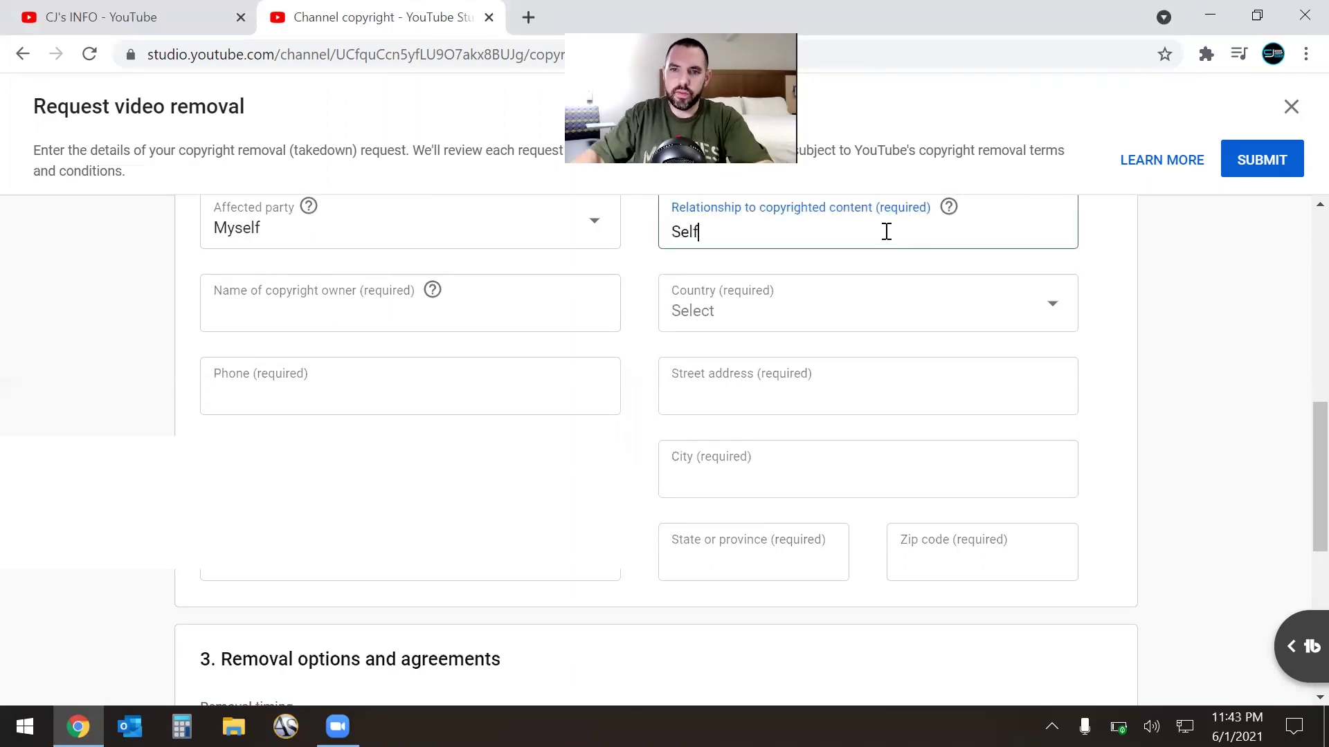
{"action": "left_click", "coordinate": [834, 305]}
{"action": "left_click_drag", "start_coordinate": [1069, 287], "coordinate": [1059, 625]}
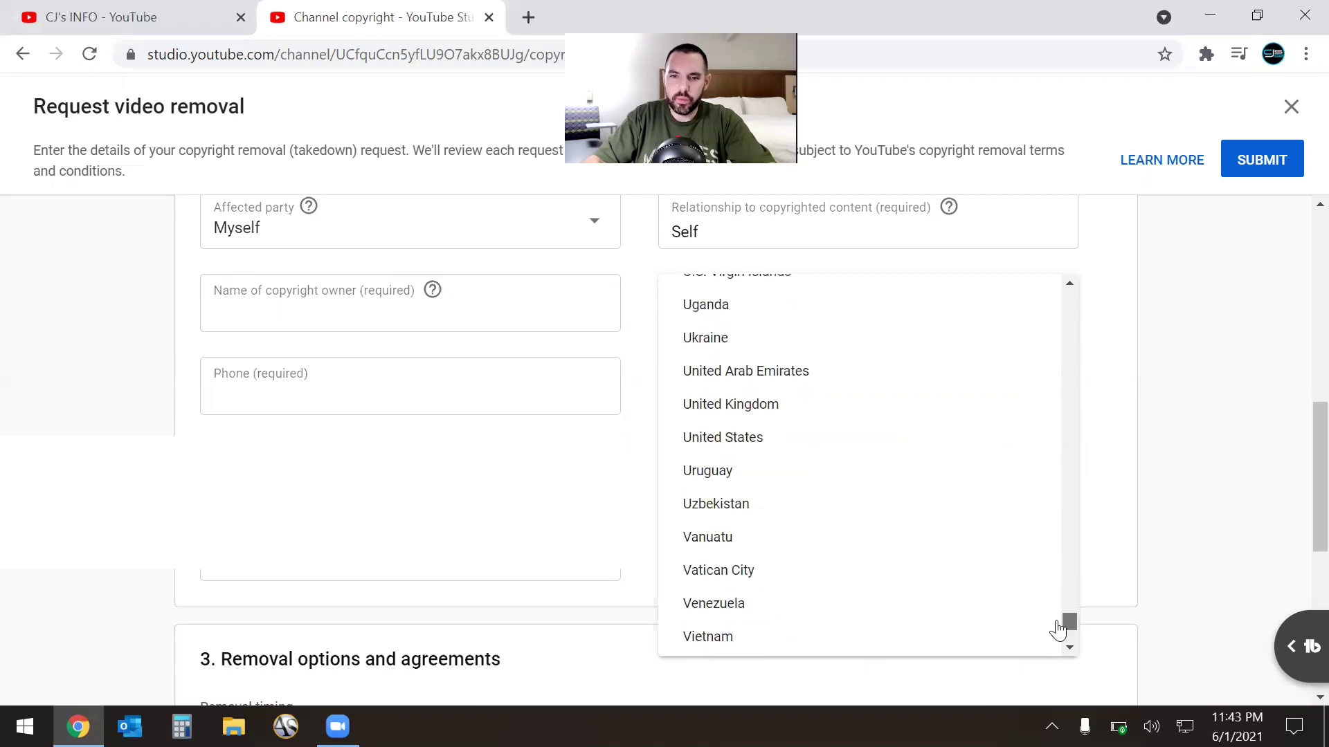
{"action": "left_click", "coordinate": [864, 441]}
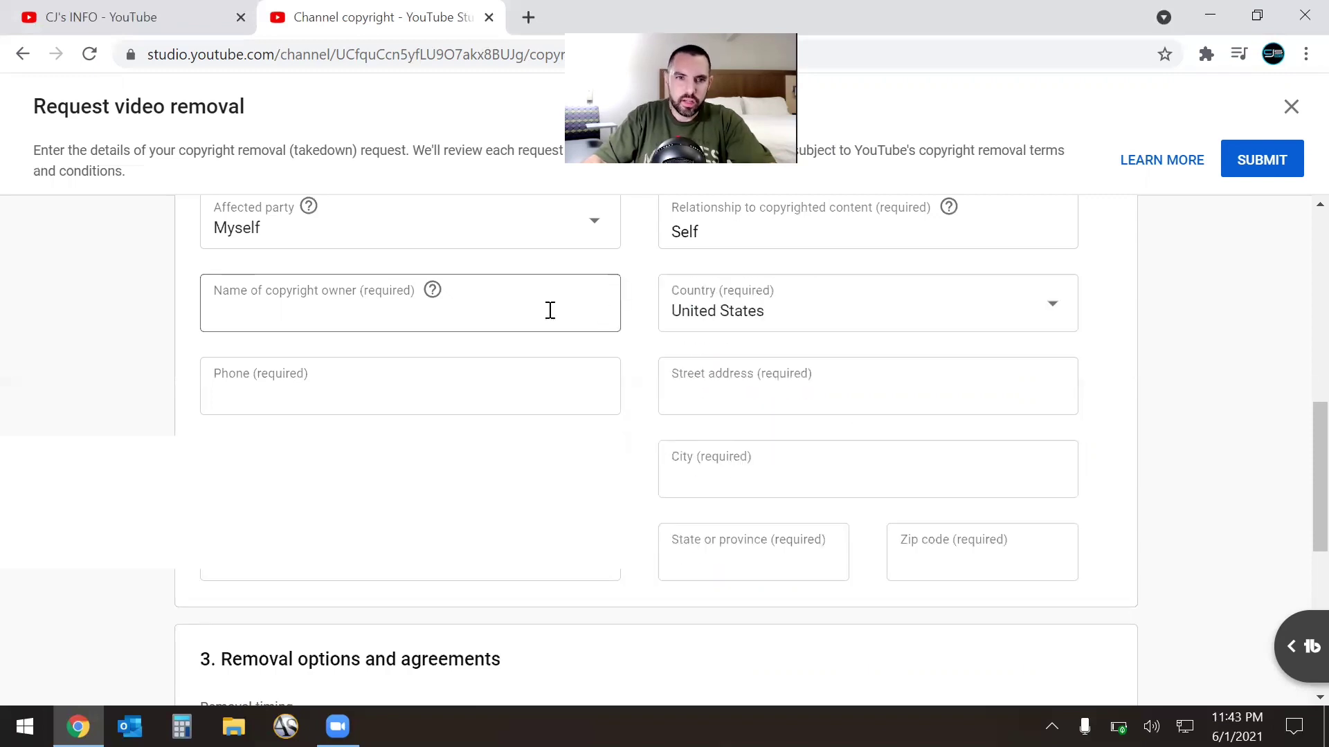
- Enter the copyright owner's name, phone number and postal address
{"action": "left_click", "coordinate": [493, 311]}
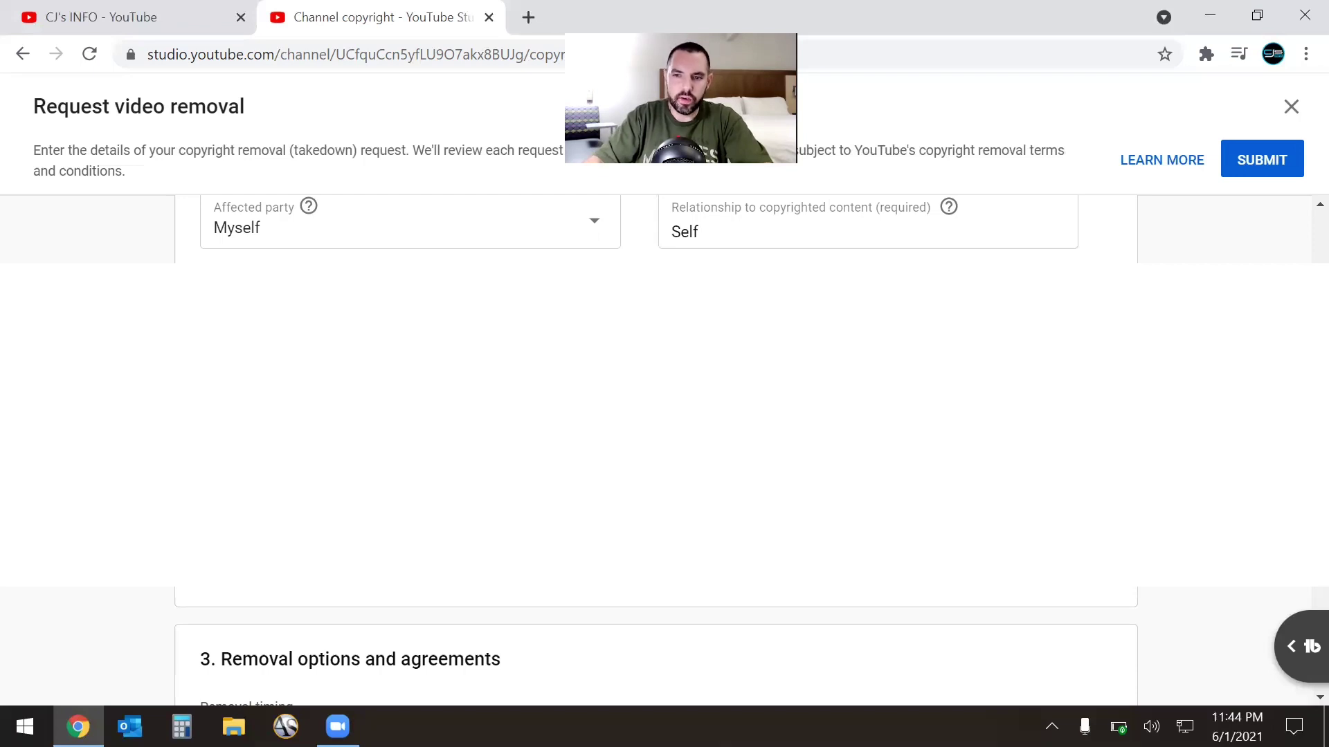
{"action": "scroll", "coordinate": [656, 449], "scroll_direction": "down", "scroll_amount": 3}
{"action": "scroll", "coordinate": [656, 450], "scroll_direction": "up", "scroll_amount": 3}
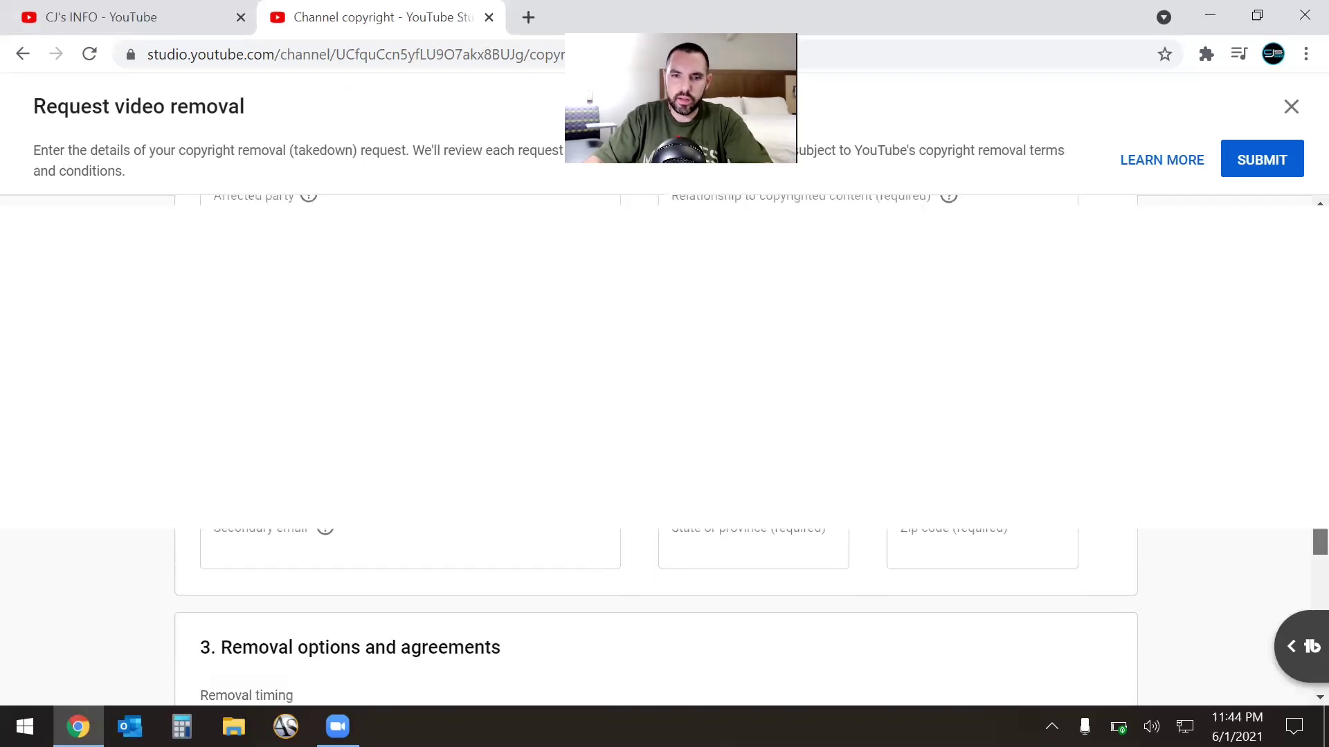
{"action": "scroll", "coordinate": [656, 450], "scroll_direction": "down", "scroll_amount": 1}
{"action": "scroll", "coordinate": [656, 450], "scroll_direction": "up", "scroll_amount": 1}
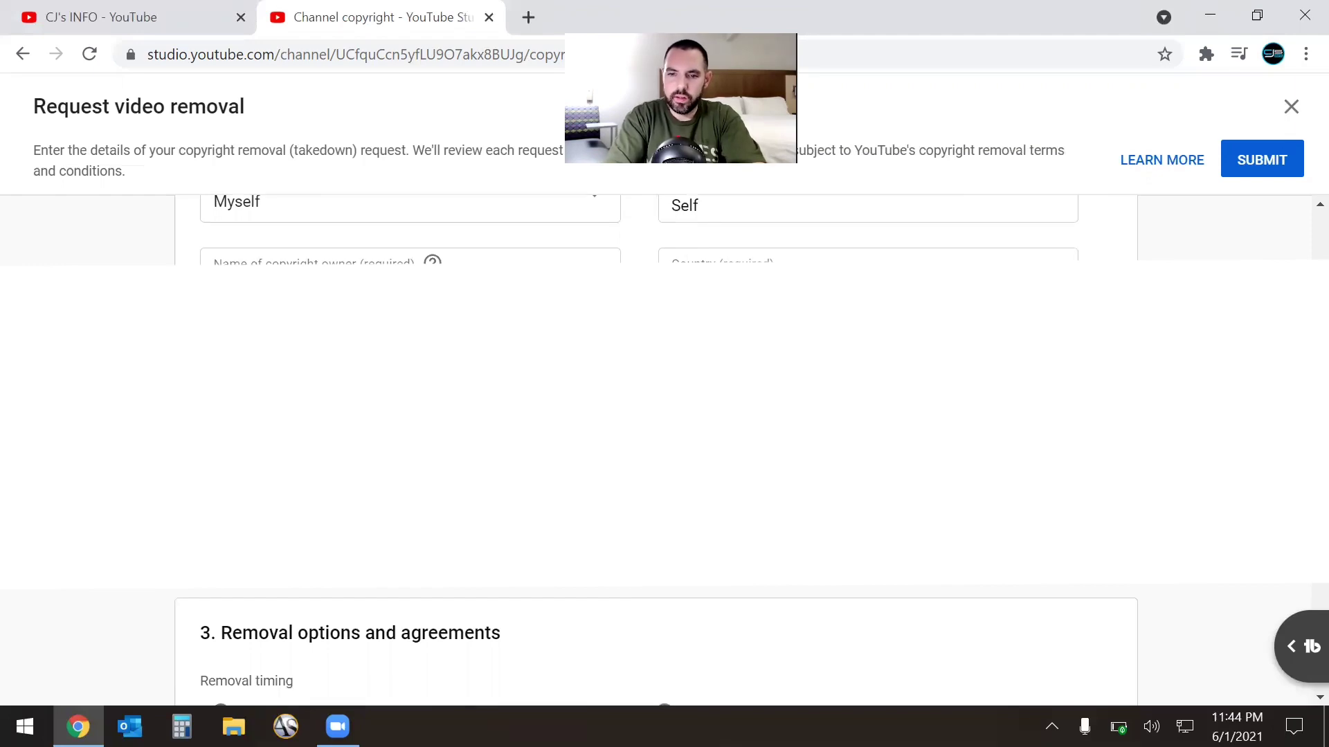
{"action": "scroll", "coordinate": [1296, 469], "scroll_direction": "down", "scroll_amount": 3}
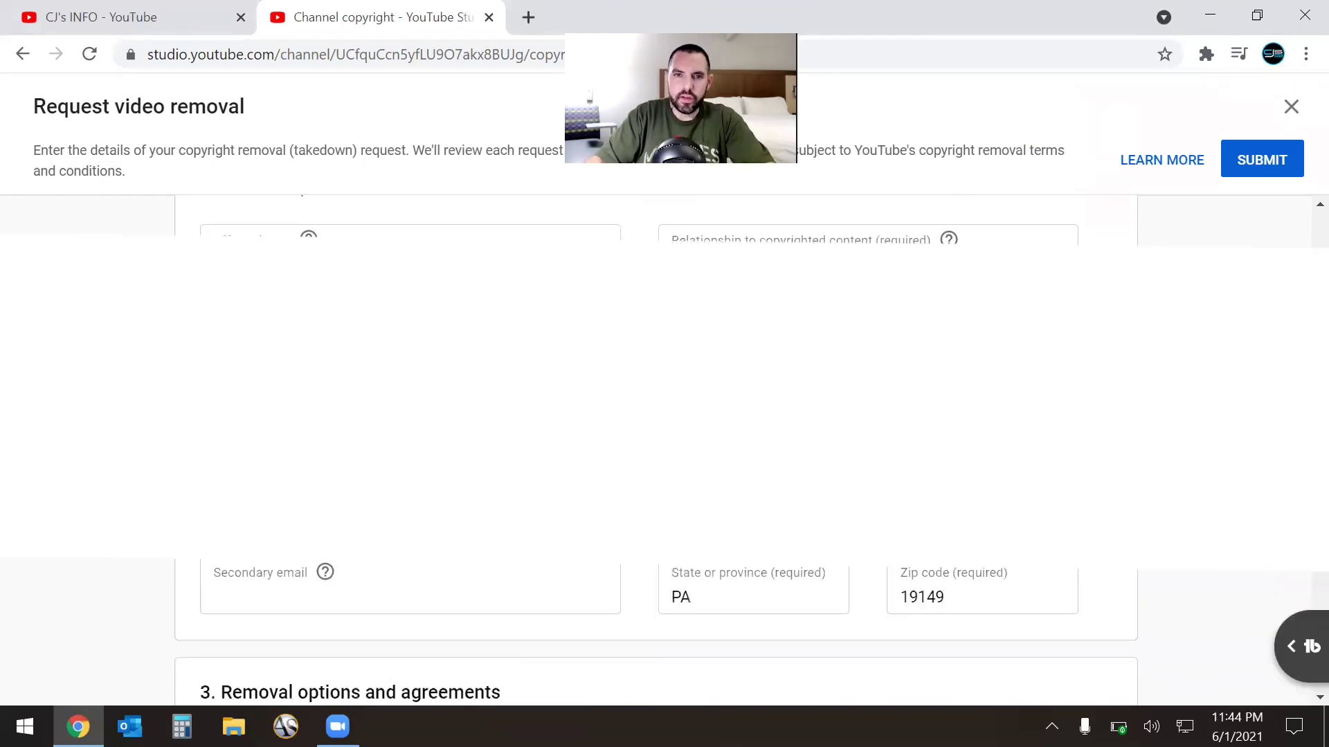
{"action": "scroll", "coordinate": [1299, 569], "scroll_direction": "down", "scroll_amount": 1}
{"action": "scroll", "coordinate": [1300, 569], "scroll_direction": "up", "scroll_amount": 4}
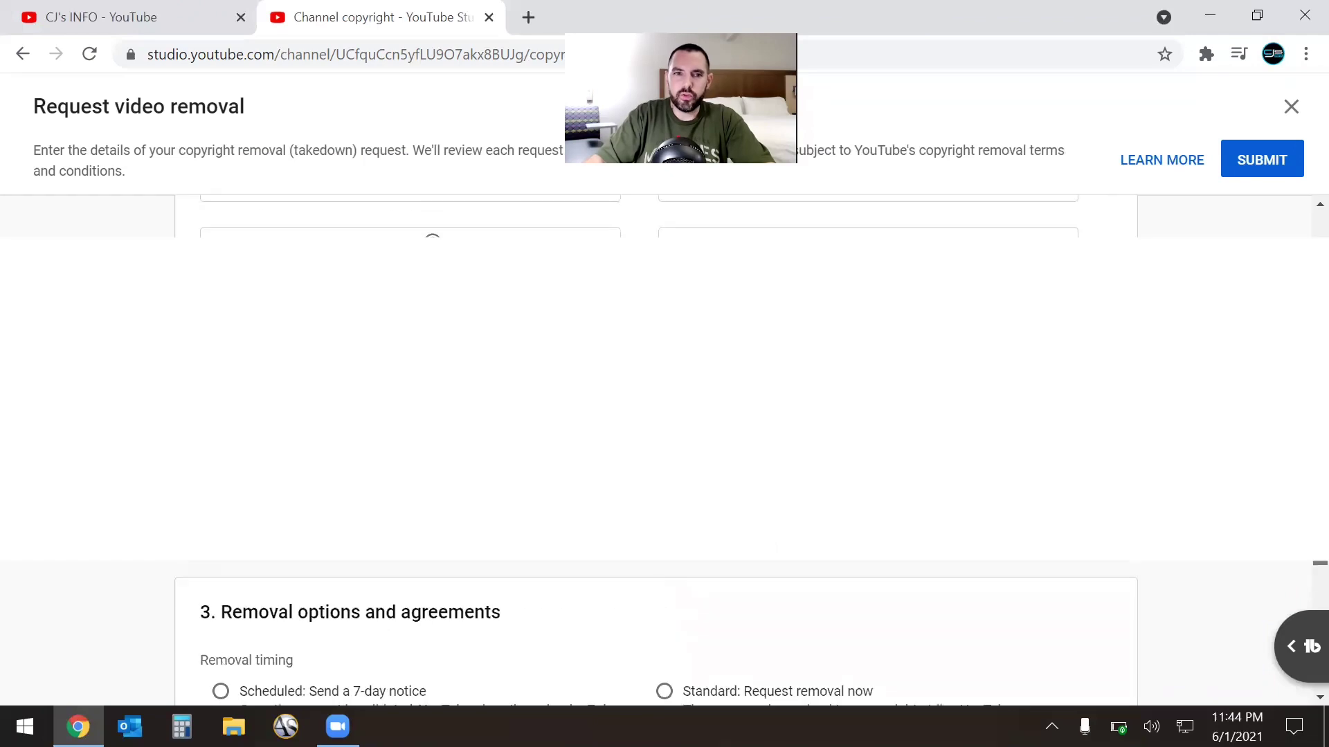
{"action": "scroll", "coordinate": [1300, 569], "scroll_direction": "up", "scroll_amount": 2}
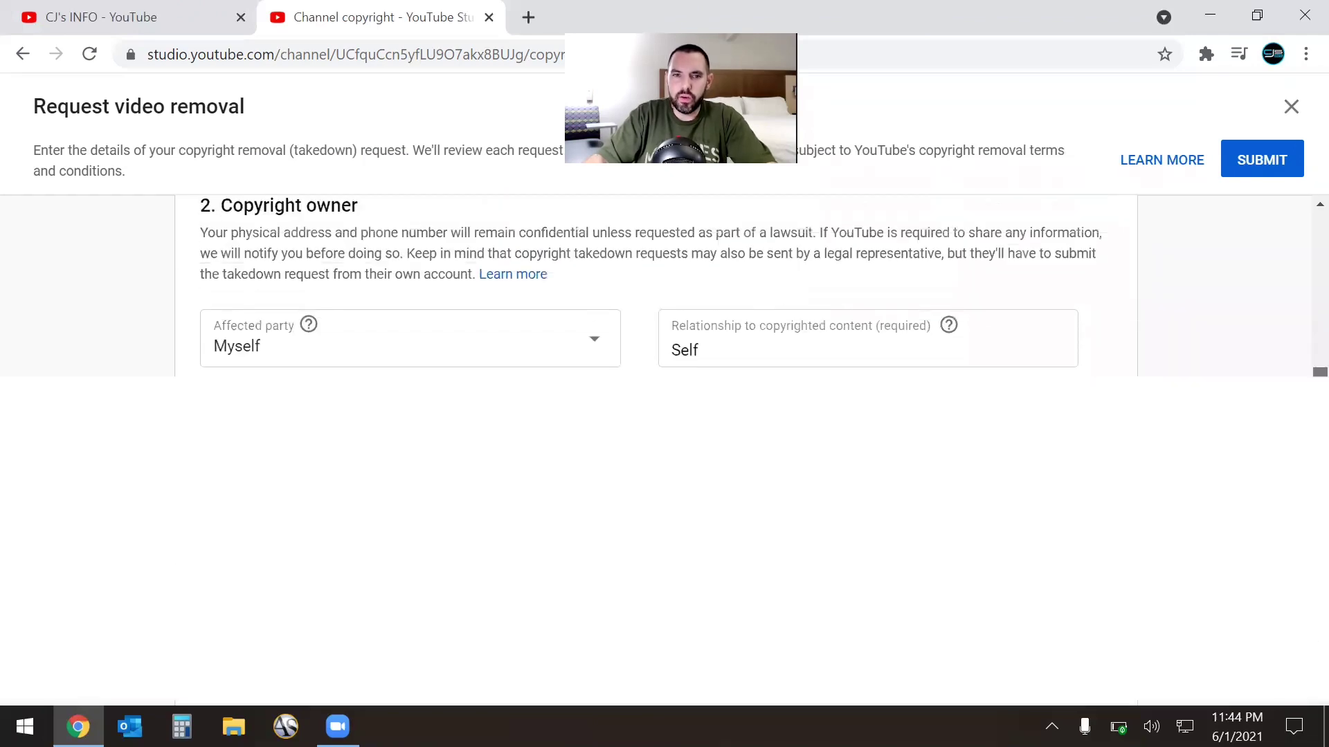
- Scroll the removal form down to section 3, Removal options and agreements
{"action": "scroll", "coordinate": [1300, 569], "scroll_direction": "down", "scroll_amount": 2}
{"action": "scroll", "coordinate": [1296, 631], "scroll_direction": "down", "scroll_amount": 5}
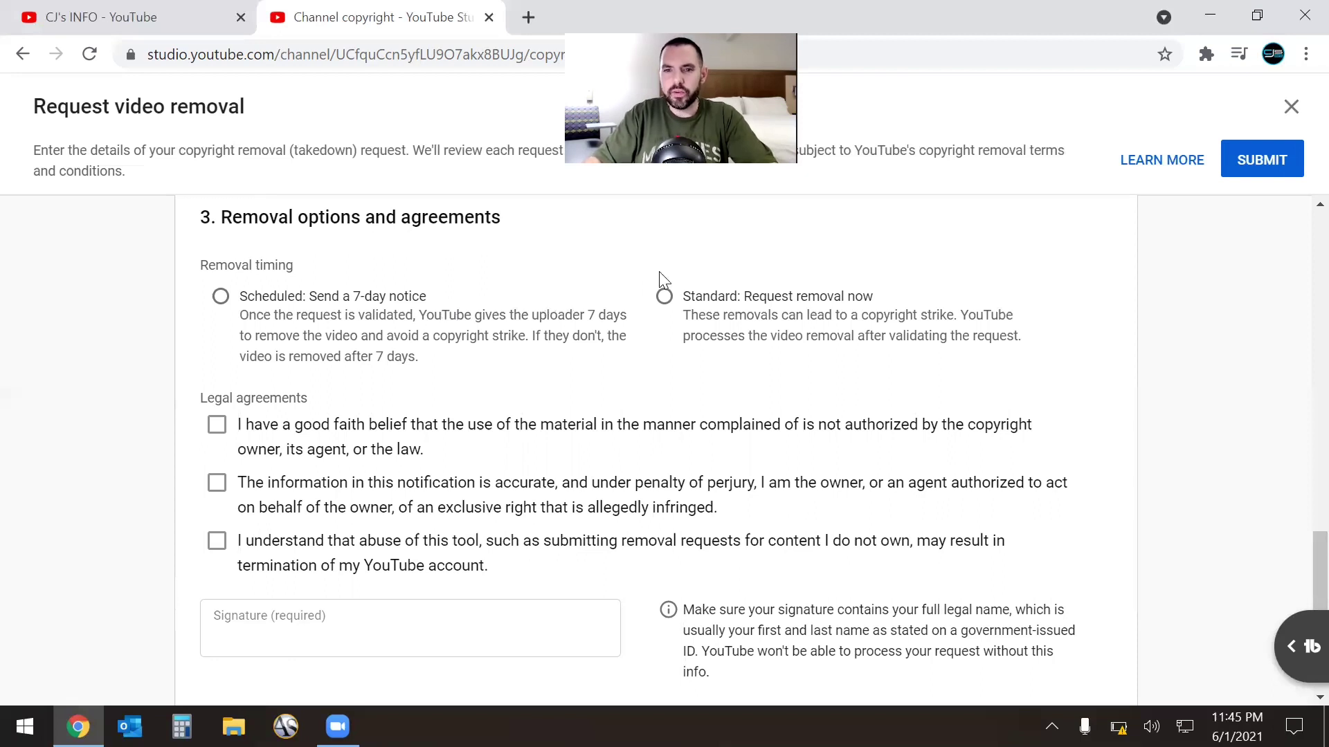
- Choose Standard immediate removal and tick the good faith, accuracy and abuse-warning agreements
{"action": "left_click", "coordinate": [1213, 312]}
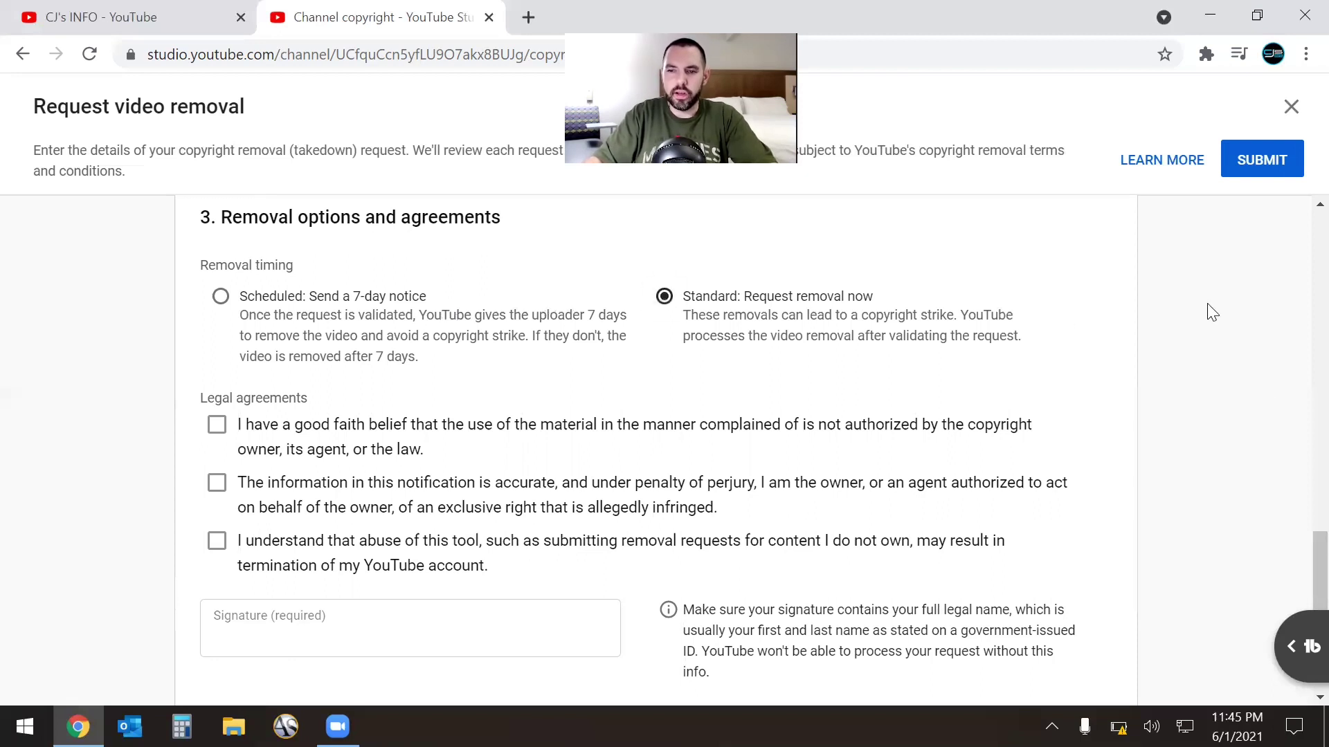
{"action": "scroll", "coordinate": [282, 459], "scroll_direction": "down", "scroll_amount": 1}
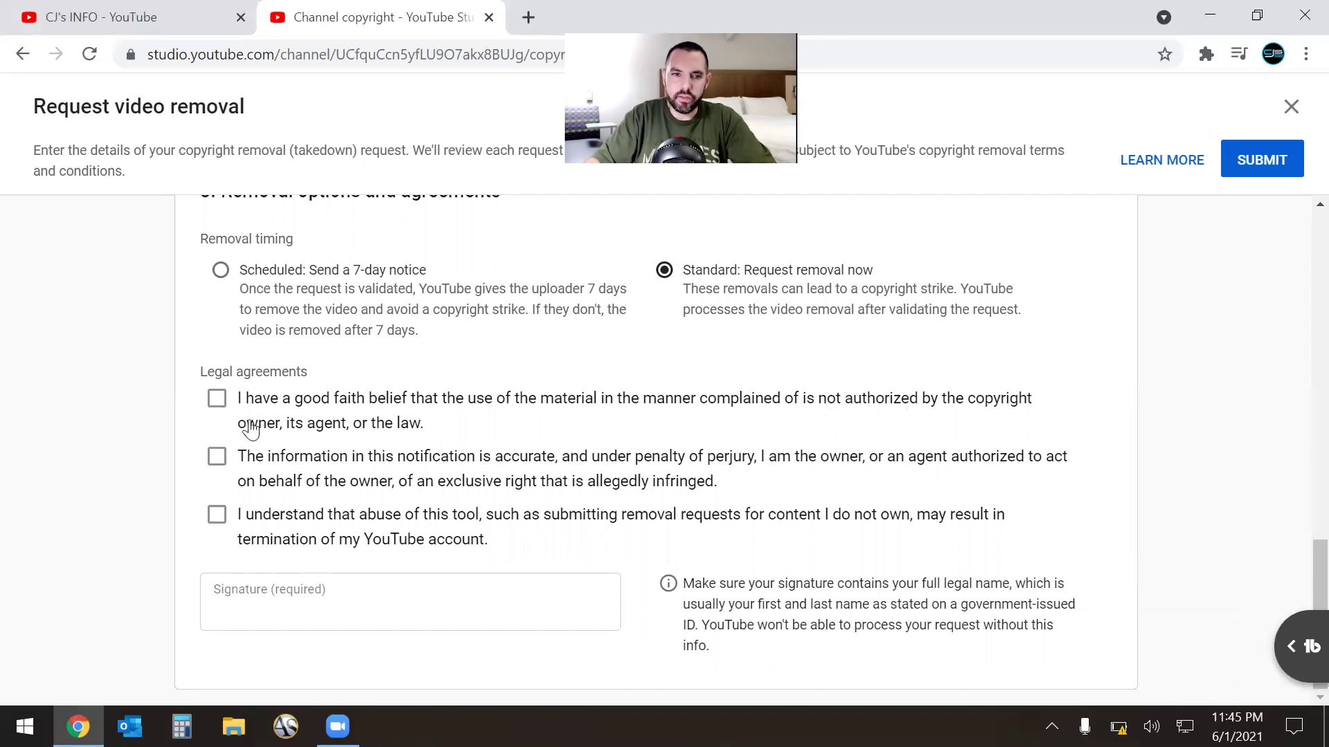
{"action": "left_click", "coordinate": [216, 400]}
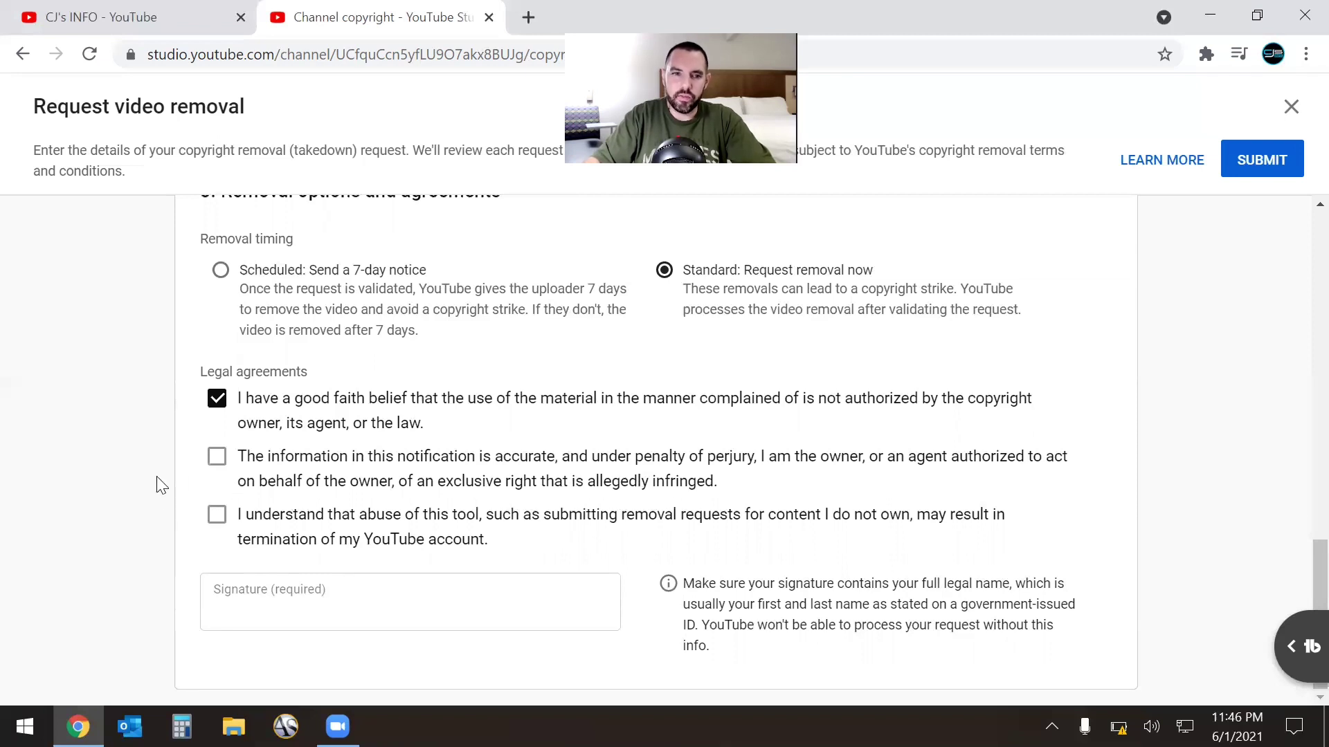
{"action": "left_click", "coordinate": [216, 457]}
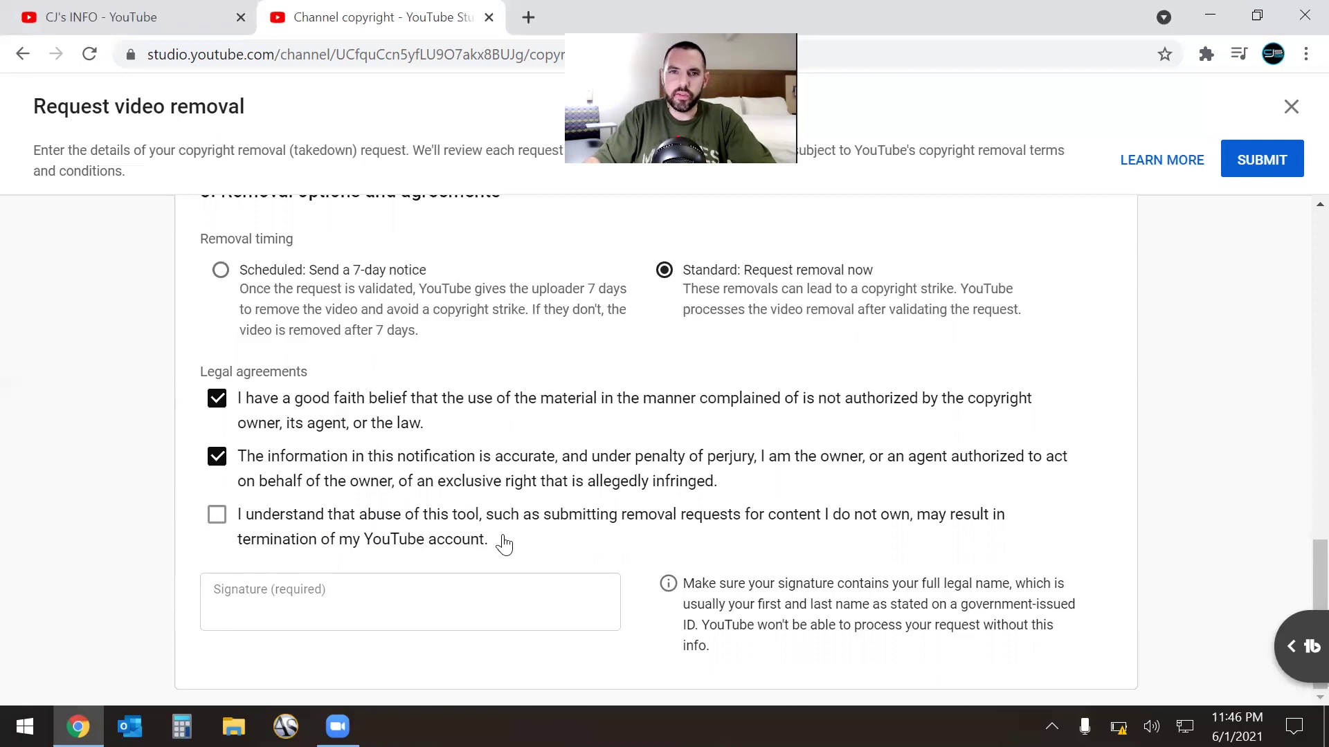
{"action": "left_click", "coordinate": [227, 519]}
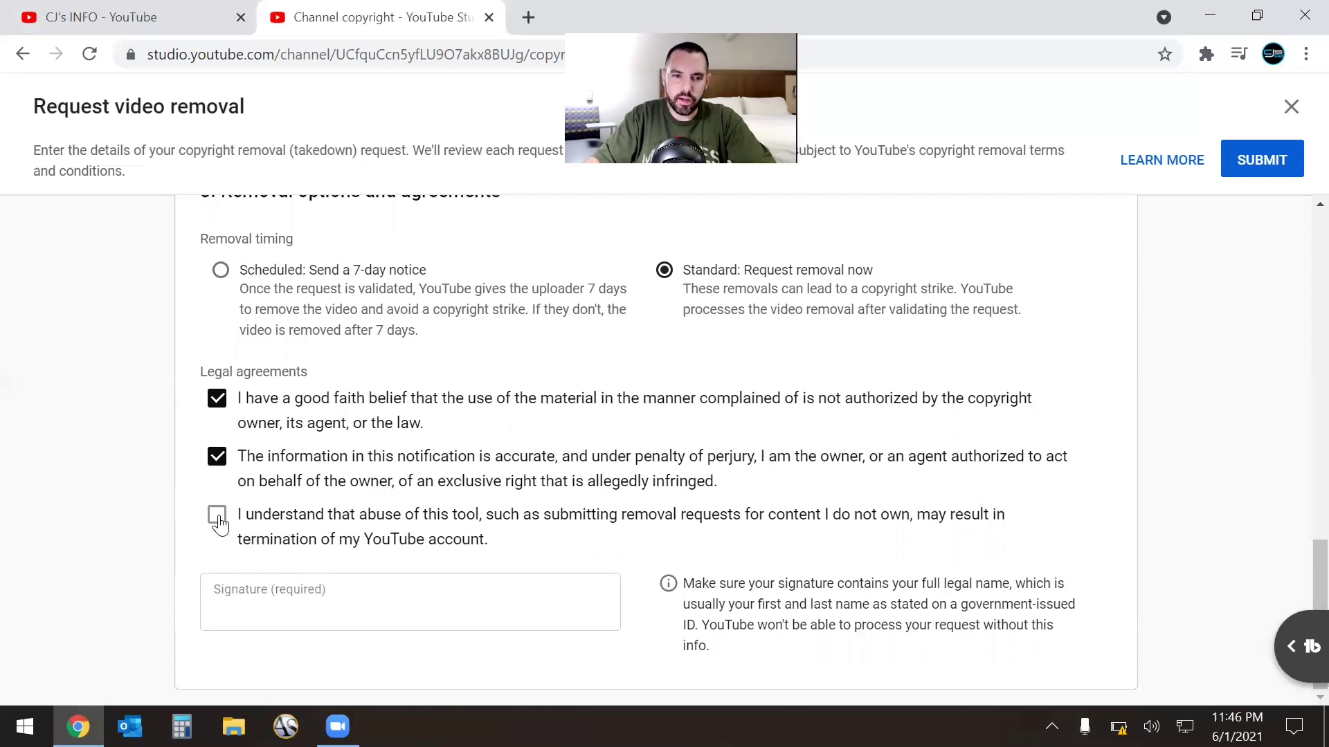
{"action": "left_click", "coordinate": [437, 599]}
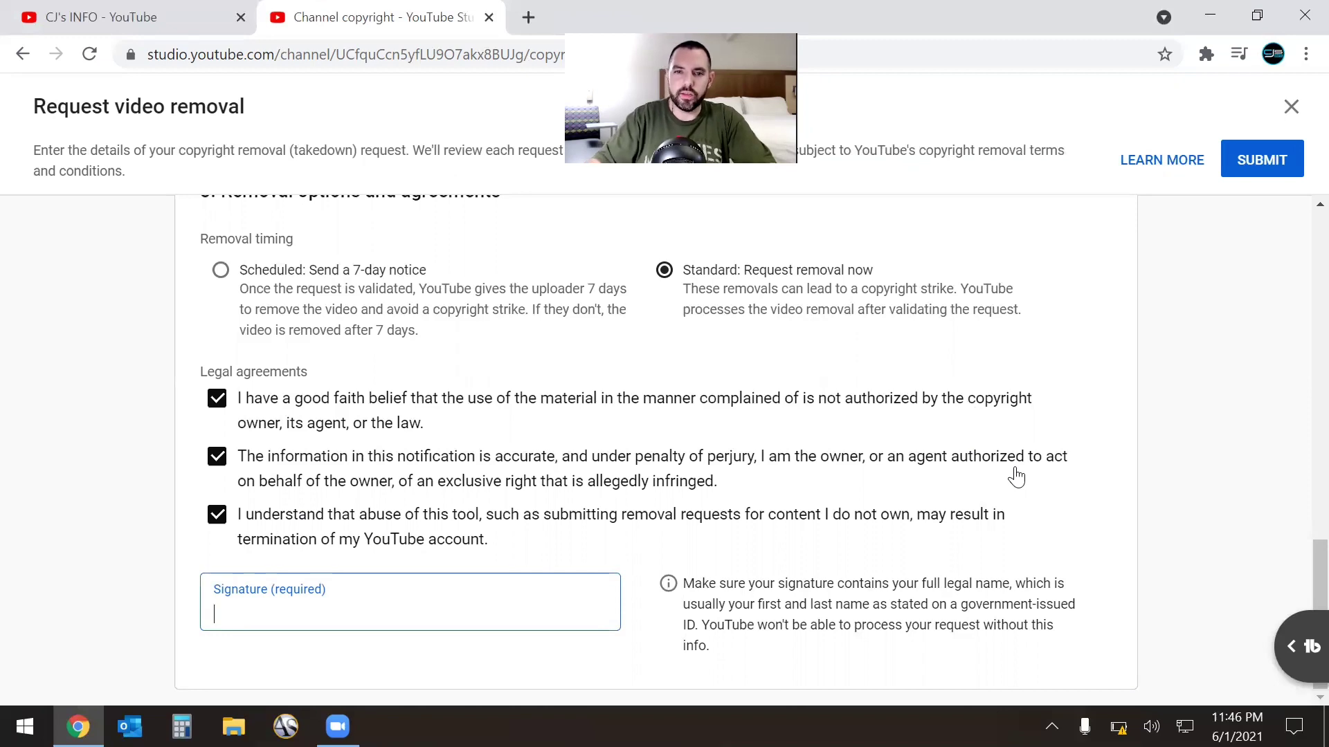
{"action": "scroll", "coordinate": [1298, 325], "scroll_direction": "up", "scroll_amount": 15}
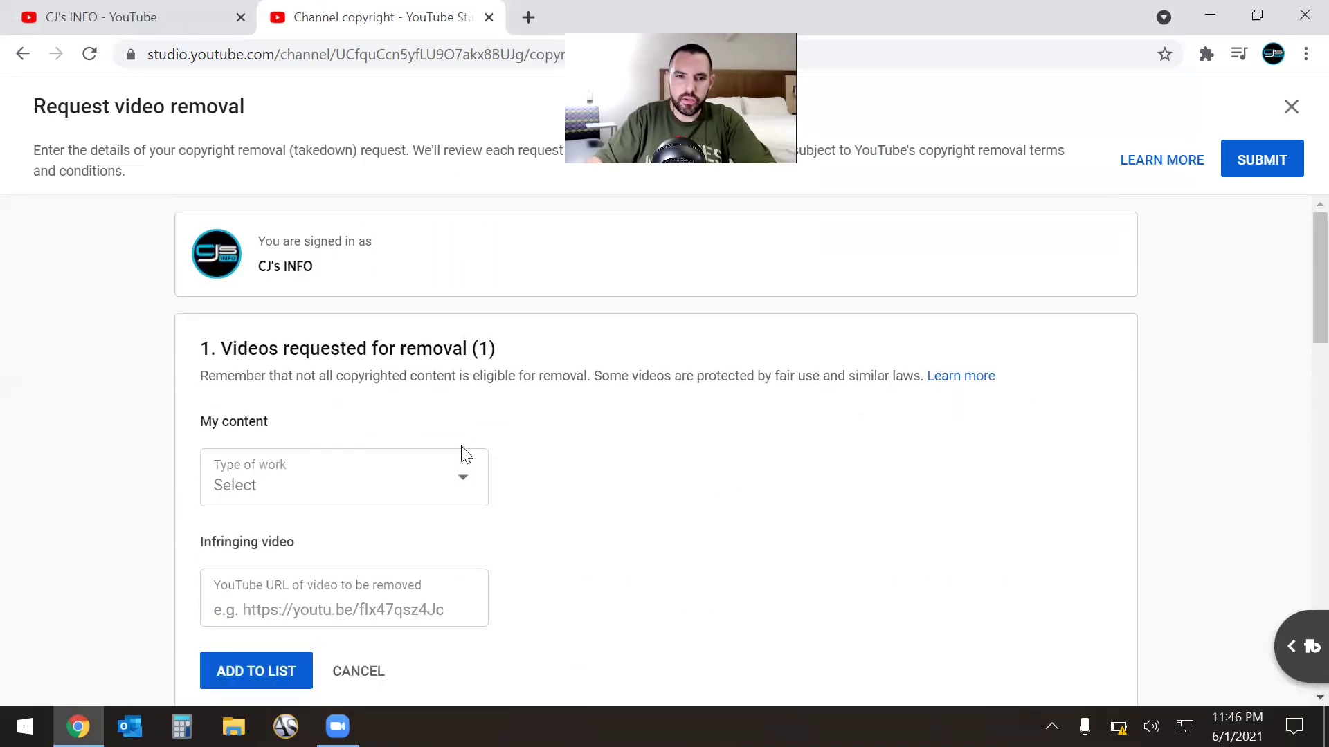
{"action": "scroll", "coordinate": [1298, 287], "scroll_direction": "down", "scroll_amount": 3}
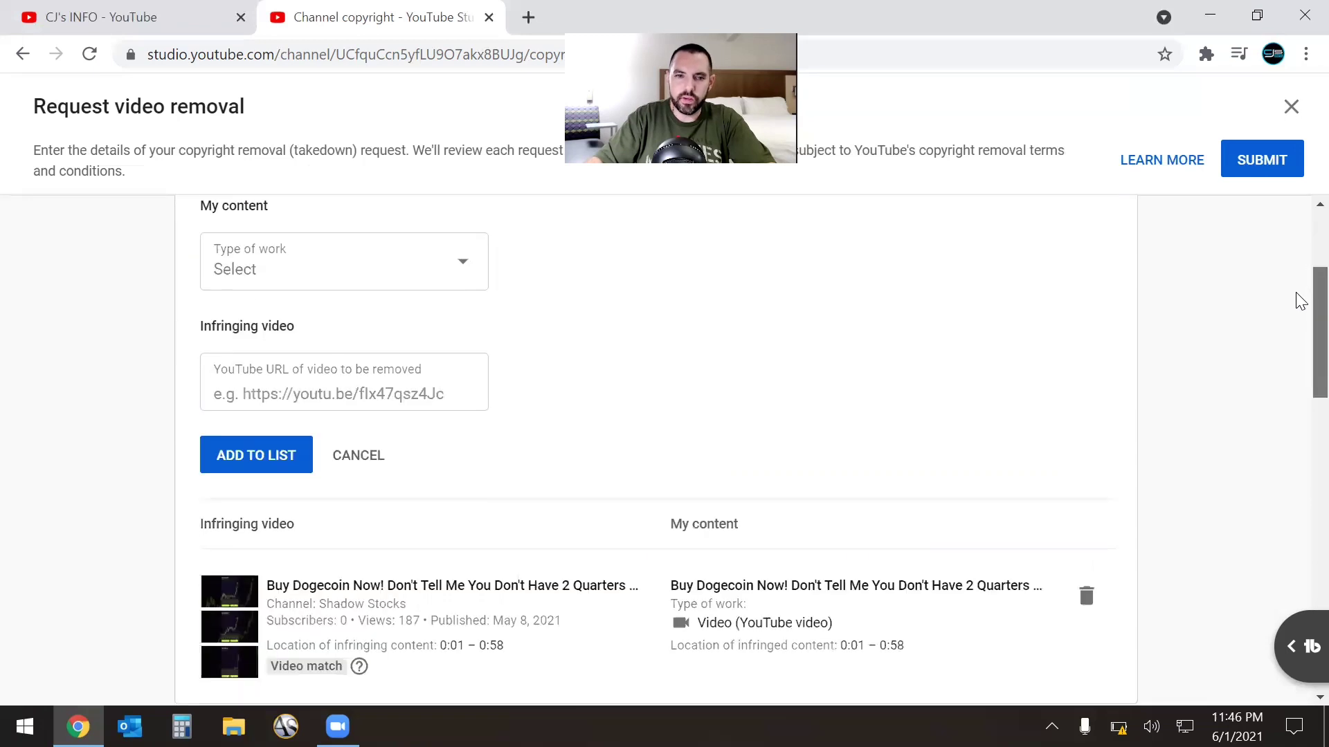
{"action": "scroll", "coordinate": [1296, 296], "scroll_direction": "up", "scroll_amount": 2}
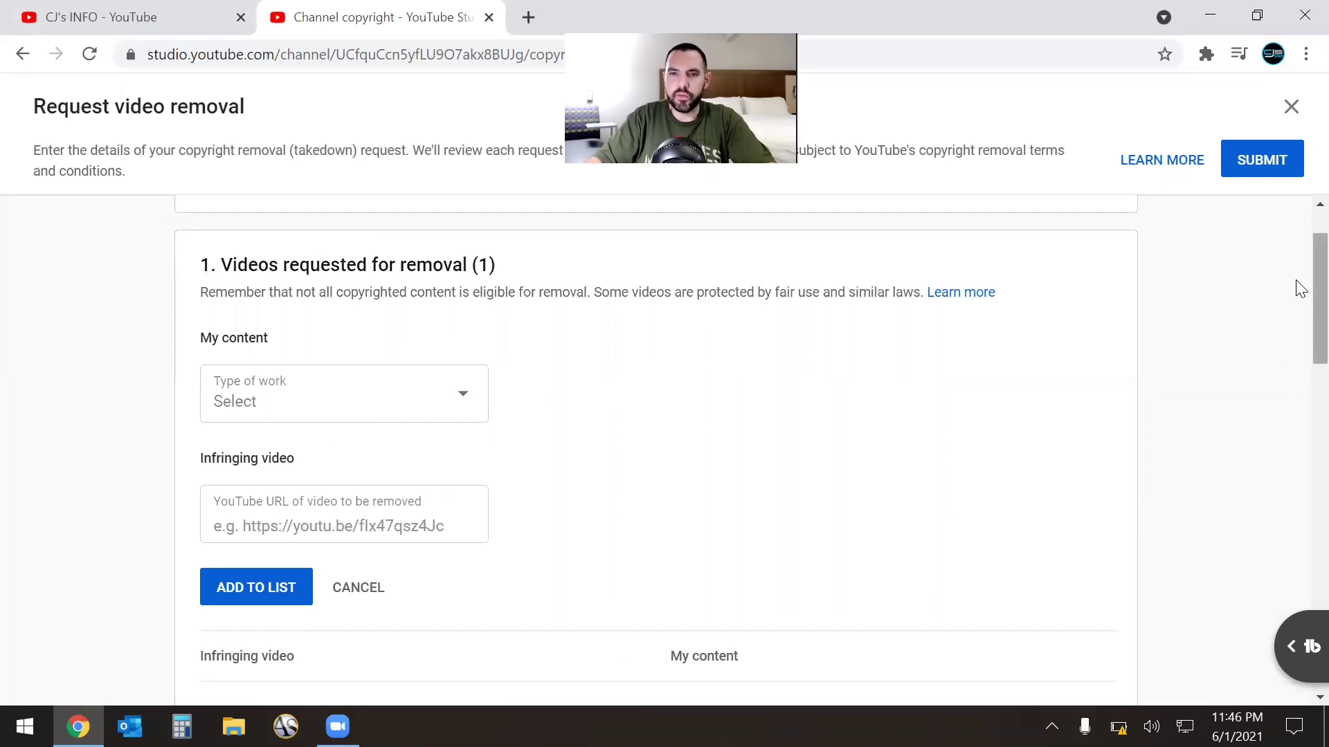
{"action": "left_click", "coordinate": [297, 388]}
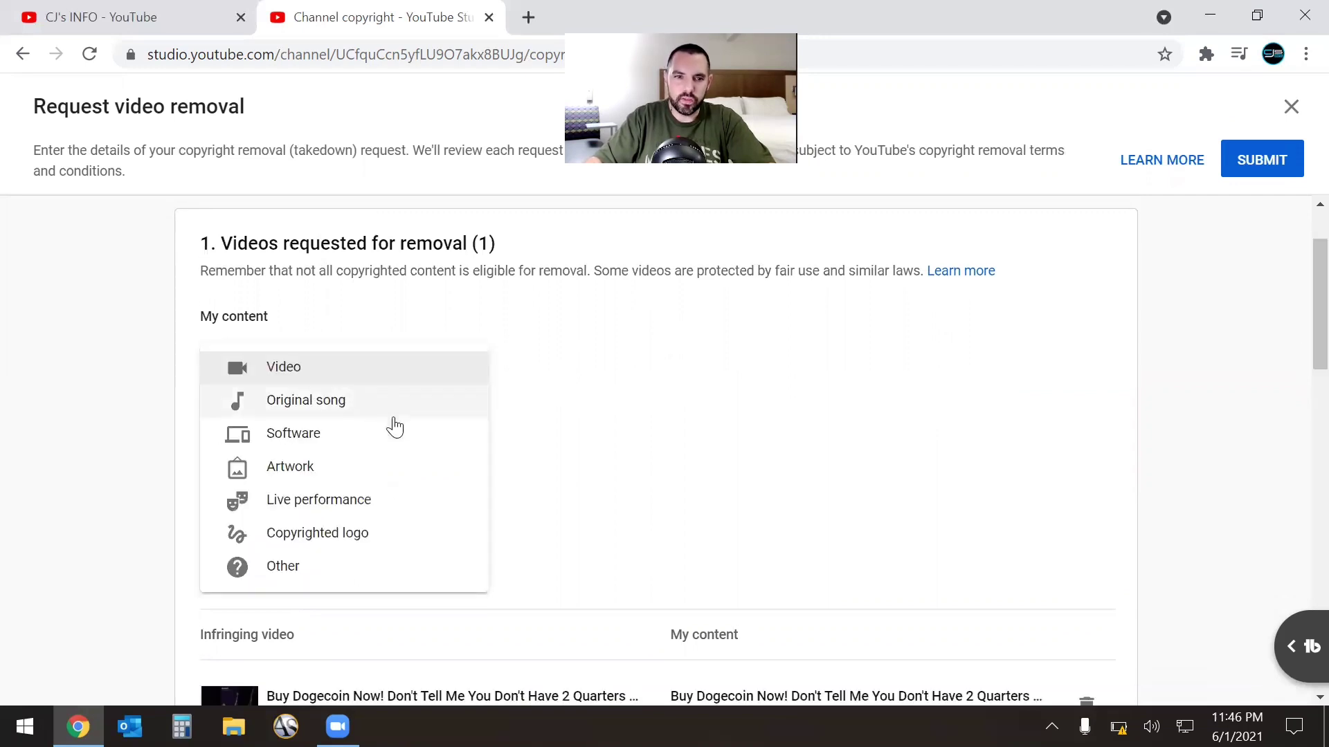
{"action": "left_click", "coordinate": [753, 532]}
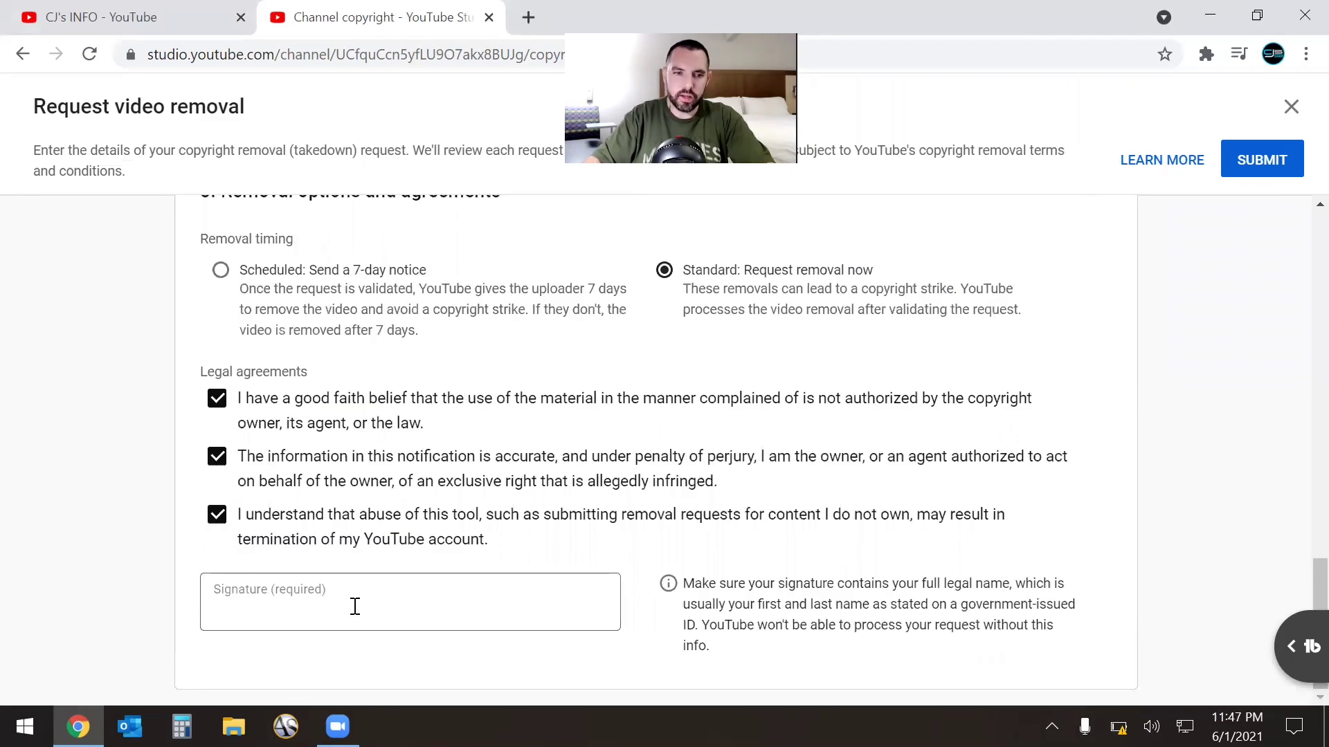
{"action": "left_click", "coordinate": [355, 607]}
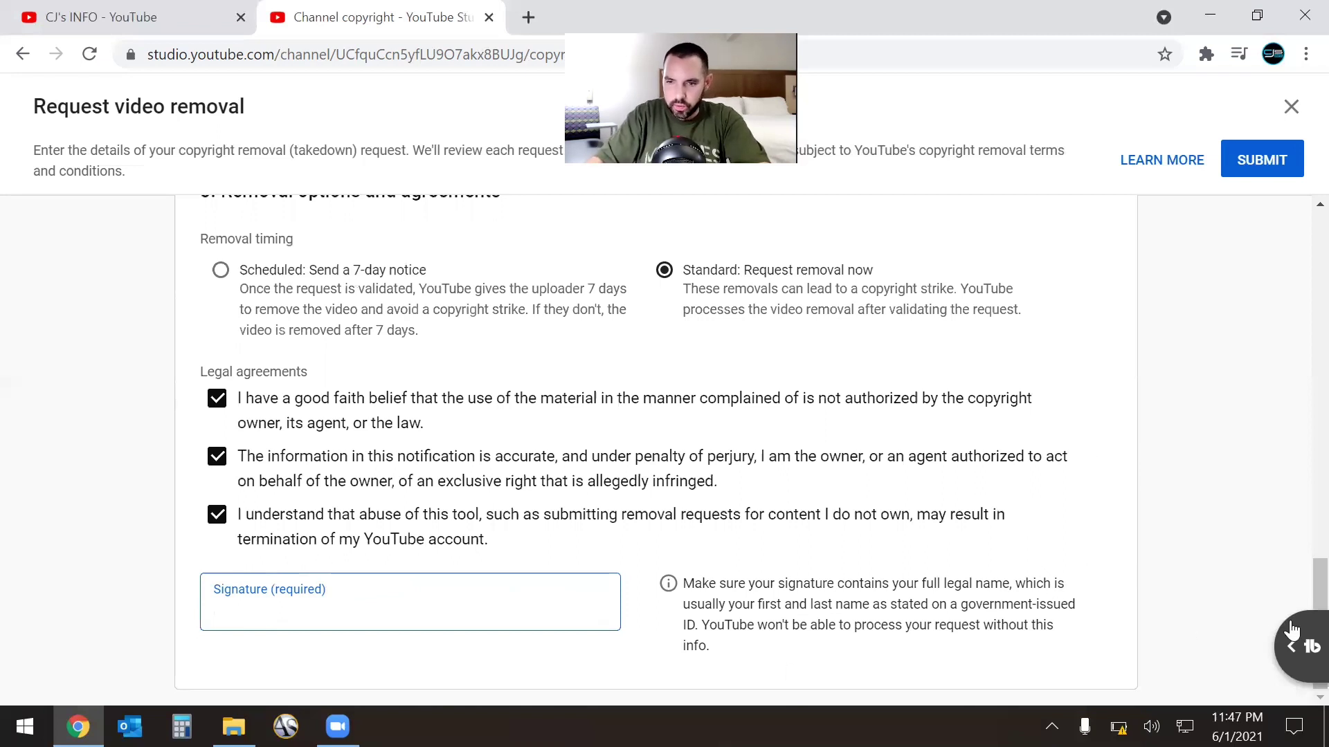
- Scroll to the top of the removal form and submit the request
{"action": "left_click_drag", "start_coordinate": [1299, 563], "coordinate": [871, 177]}
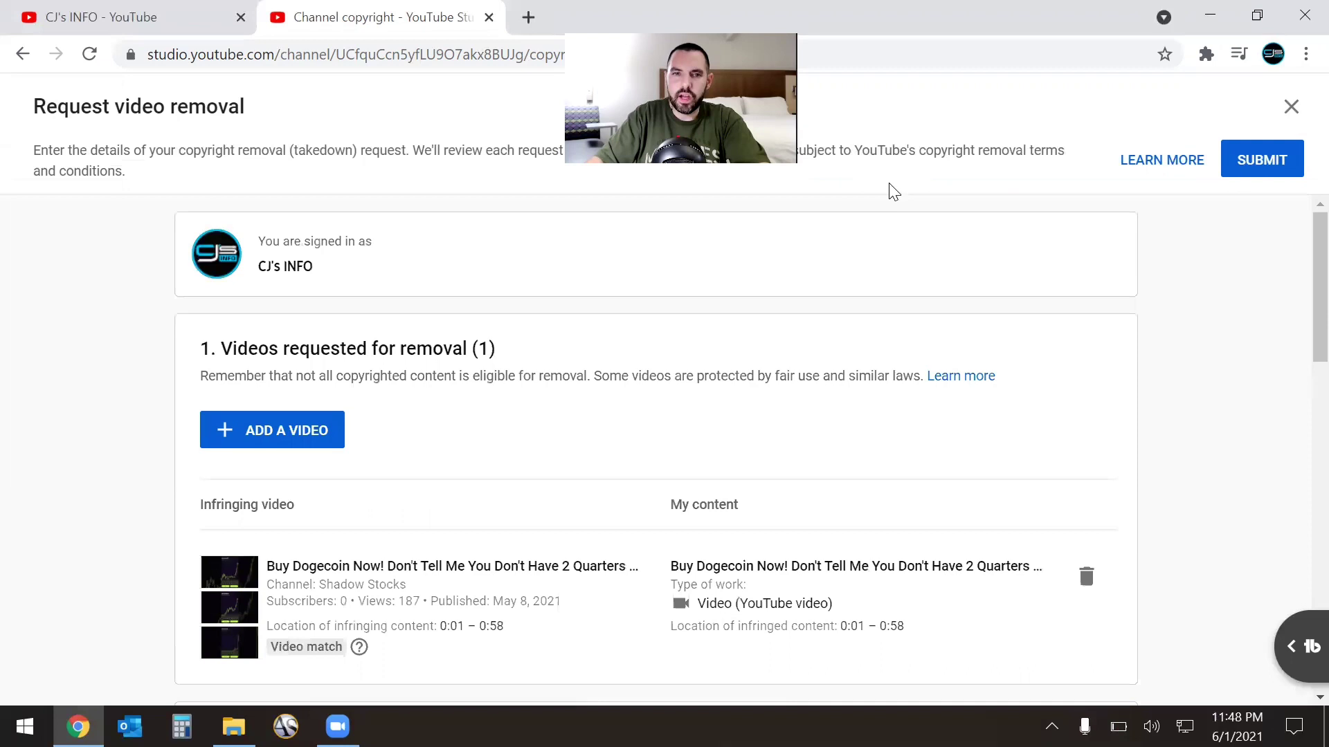
{"action": "left_click", "coordinate": [1290, 165]}
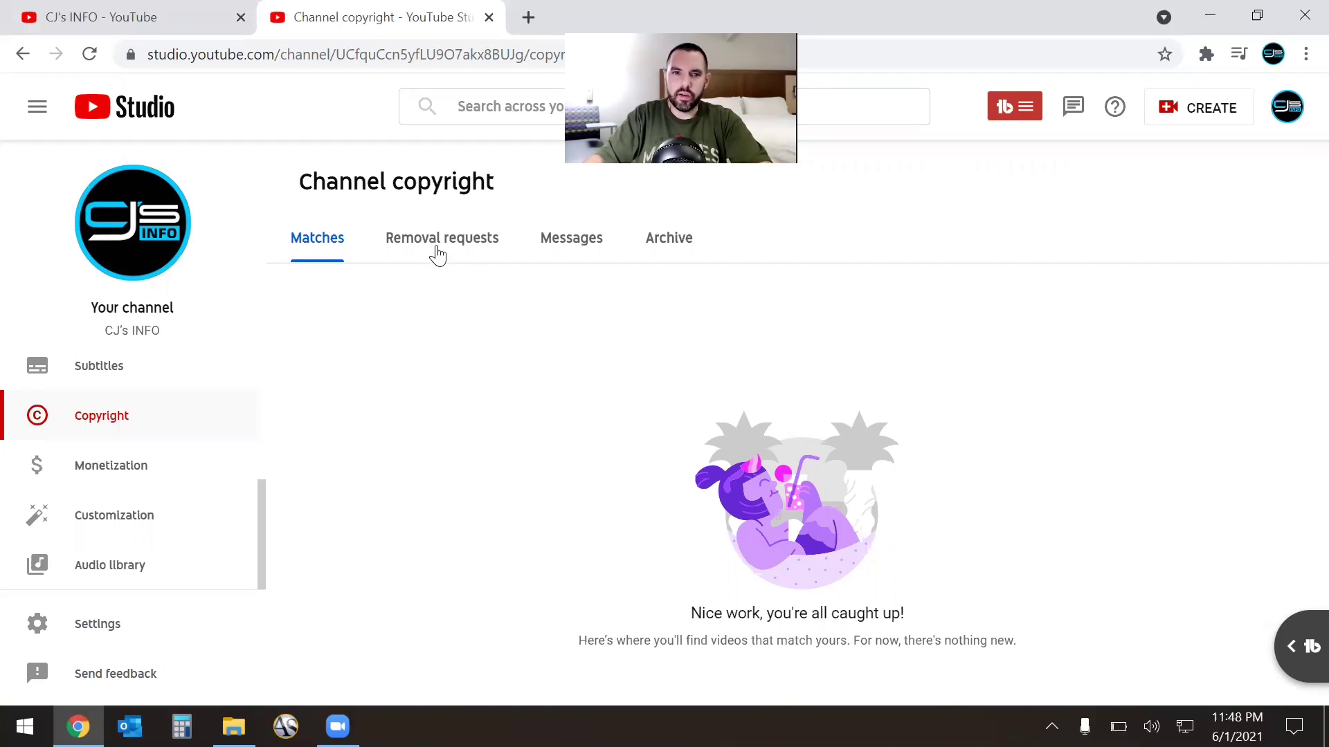
{"action": "left_click", "coordinate": [495, 258]}
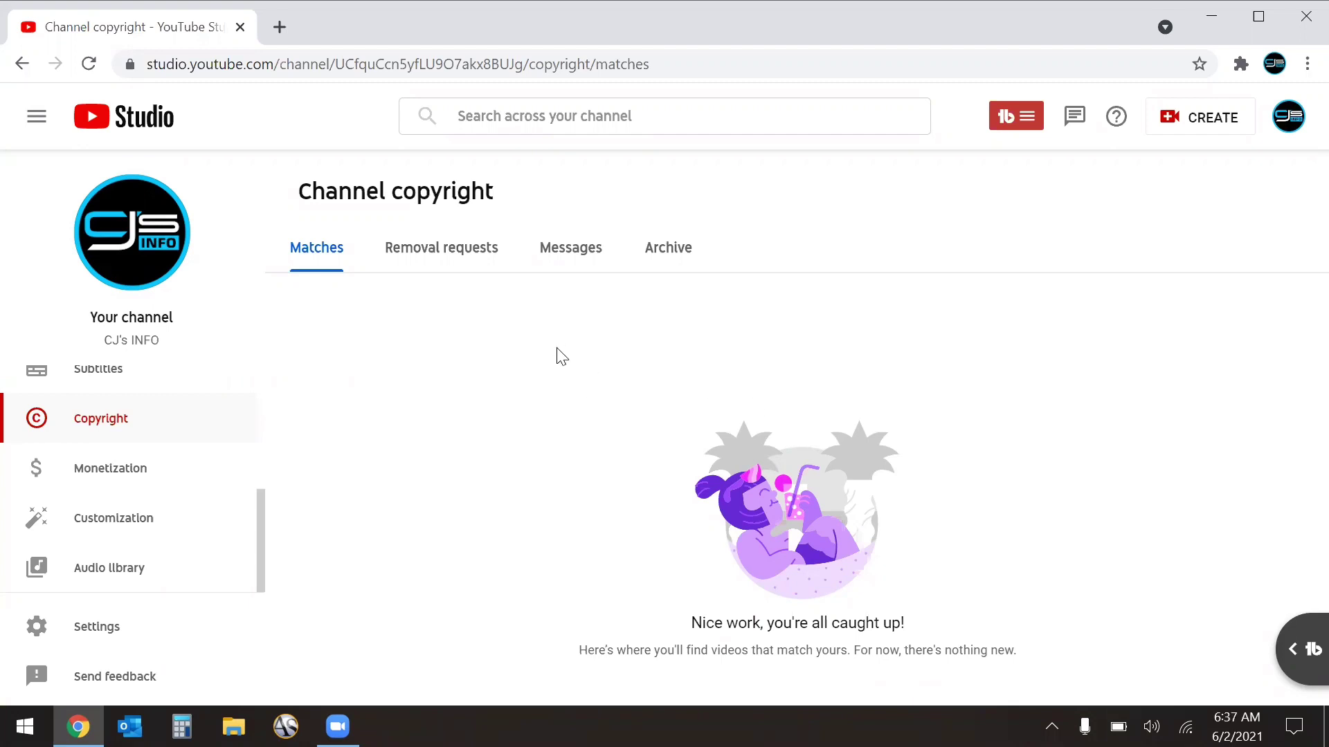
- Expand the Jun 1, 2021 Buy Dogecoin removal request marked Resolved – Video removed
{"action": "left_click", "coordinate": [429, 258]}
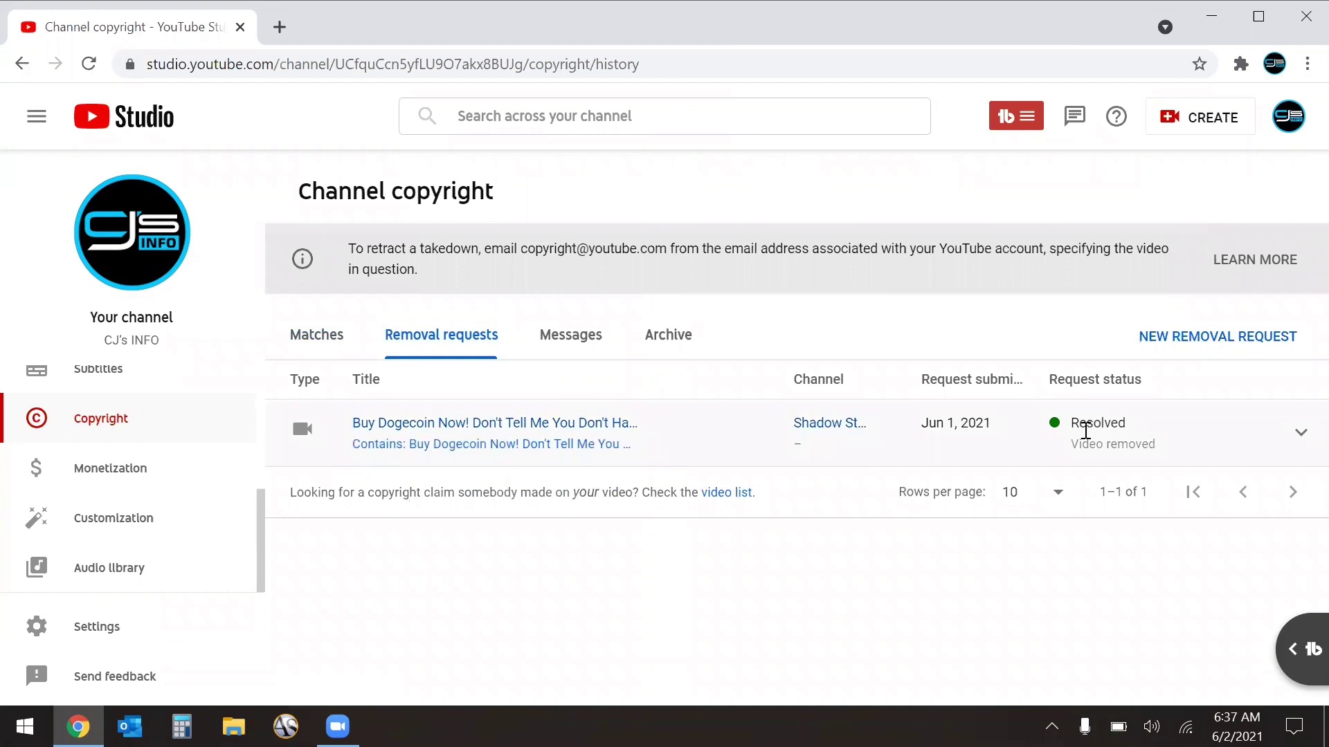
{"action": "left_click", "coordinate": [1168, 445]}
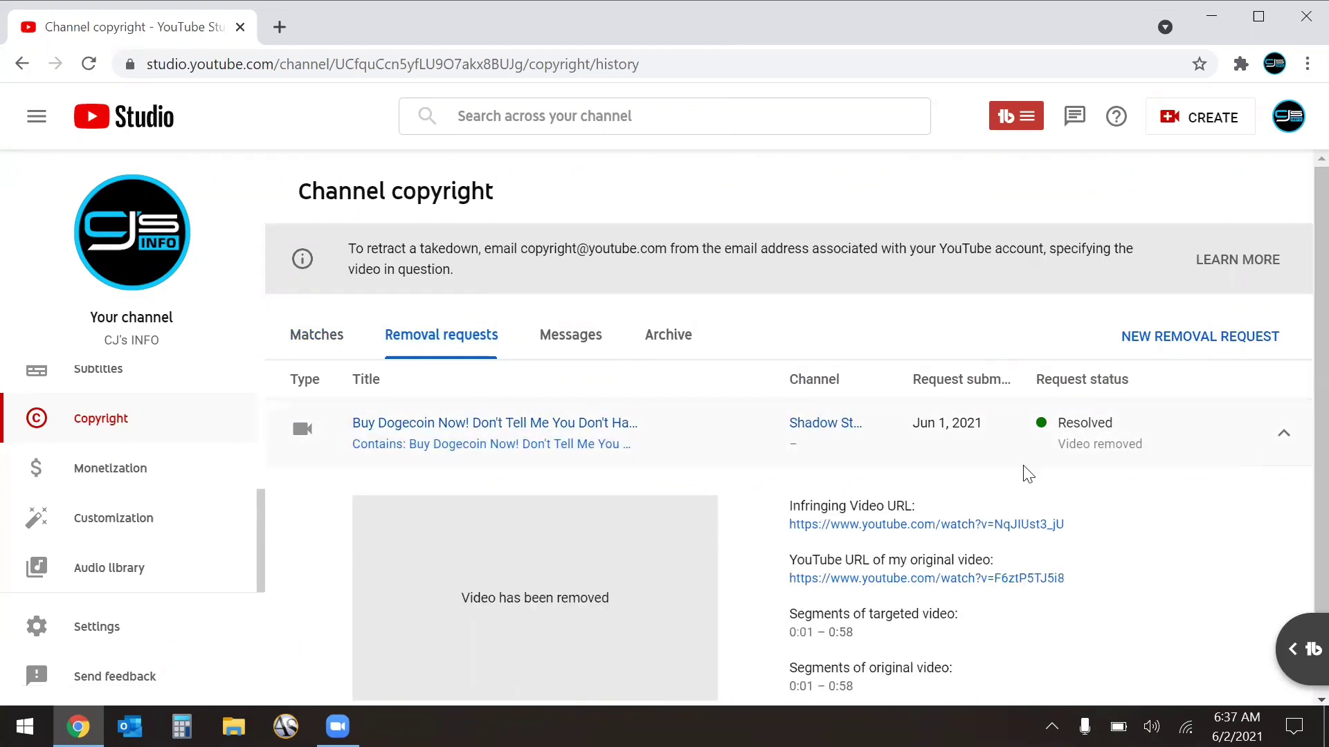